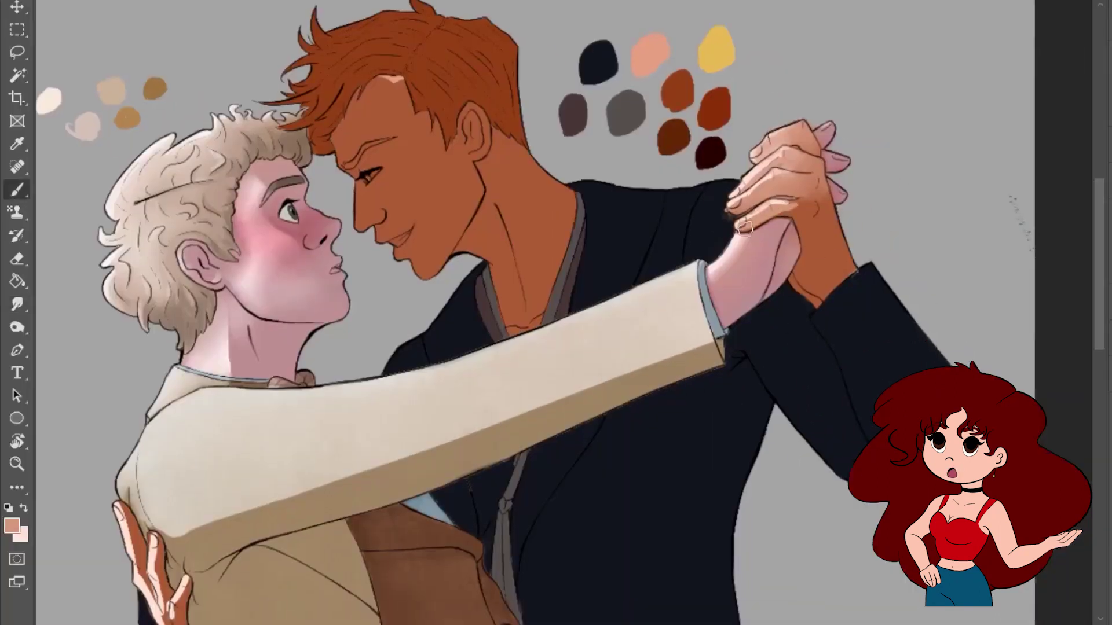
- Paint and clean up light skin shading on the red-haired man's raised hand and wrist
key("e")
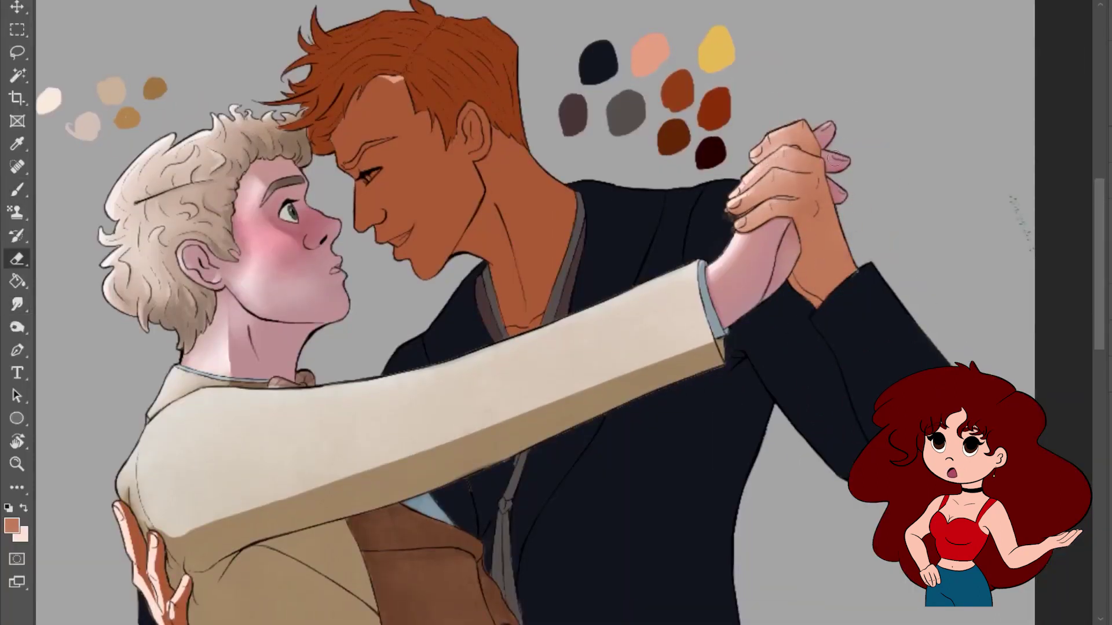
scroll(834, 158, "up", 2)
key("b")
key("x")
scroll(780, 237, "down", 2)
scroll(779, 237, "left", 3)
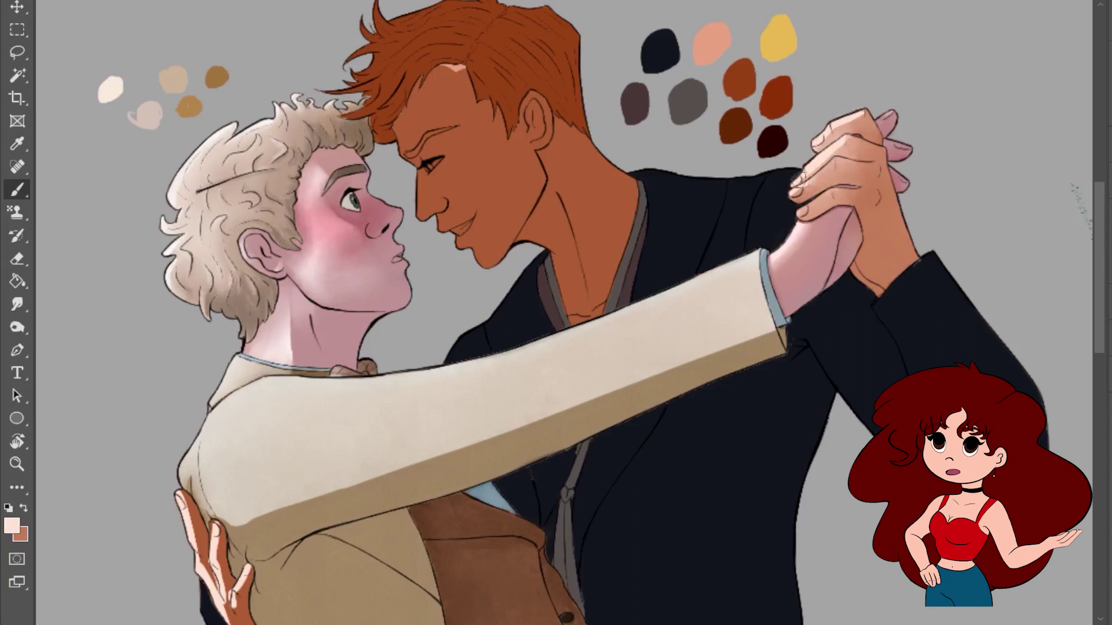
- Paint pale pink light on the fingers of the hand resting on the cream coat's back, using a sampled skin tone
scroll(794, 214, "left", 5)
scroll(579, 261, "up", 3)
scroll(406, 290, "down", 8)
left_click(320, 345, "alt")
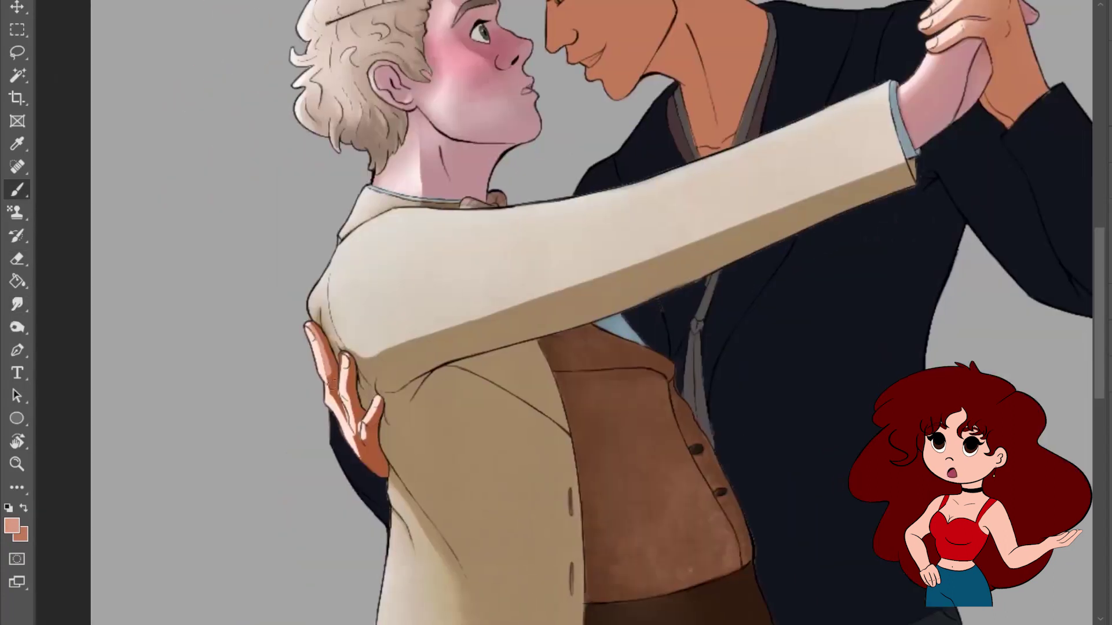
key("r")
key("e")
key("b")
- Shade the fingers and palm of the hand on the coat's back with sampled skin tones and smudge them together
left_click(376, 412, "alt")
key("r")
key("b")
scroll(444, 485, "down", 5)
scroll(445, 485, "up", 6)
left_click(445, 485, "alt")
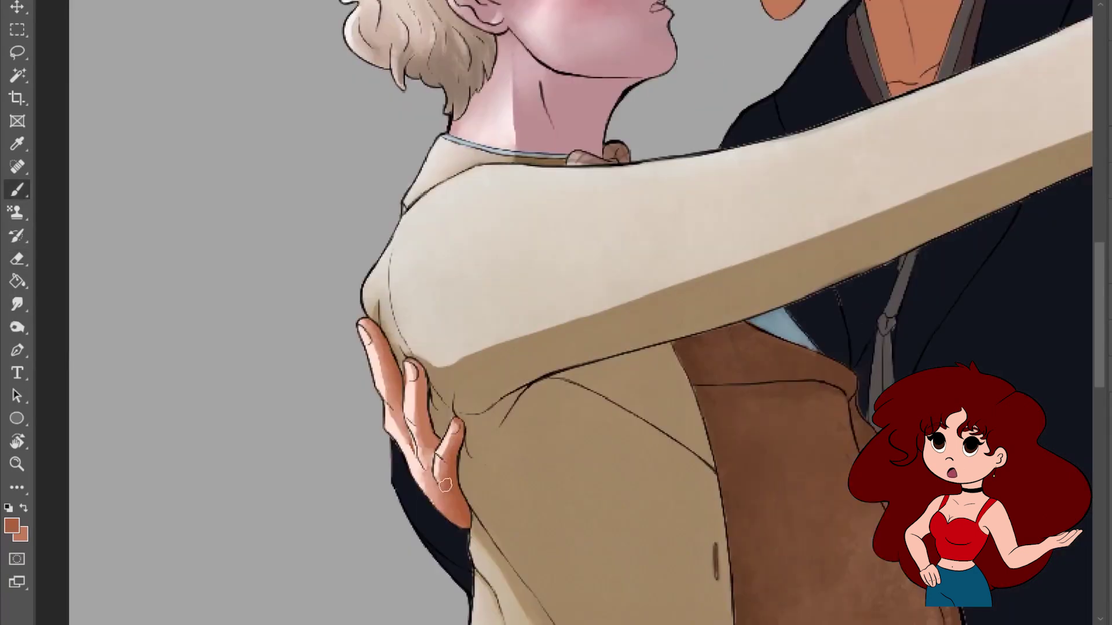
- Even out the palm of the hand on the coat's back with a sampled mid skin tone and erase stray paint
key("r")
key("b")
key("r")
key("b")
left_click(452, 520, "alt")
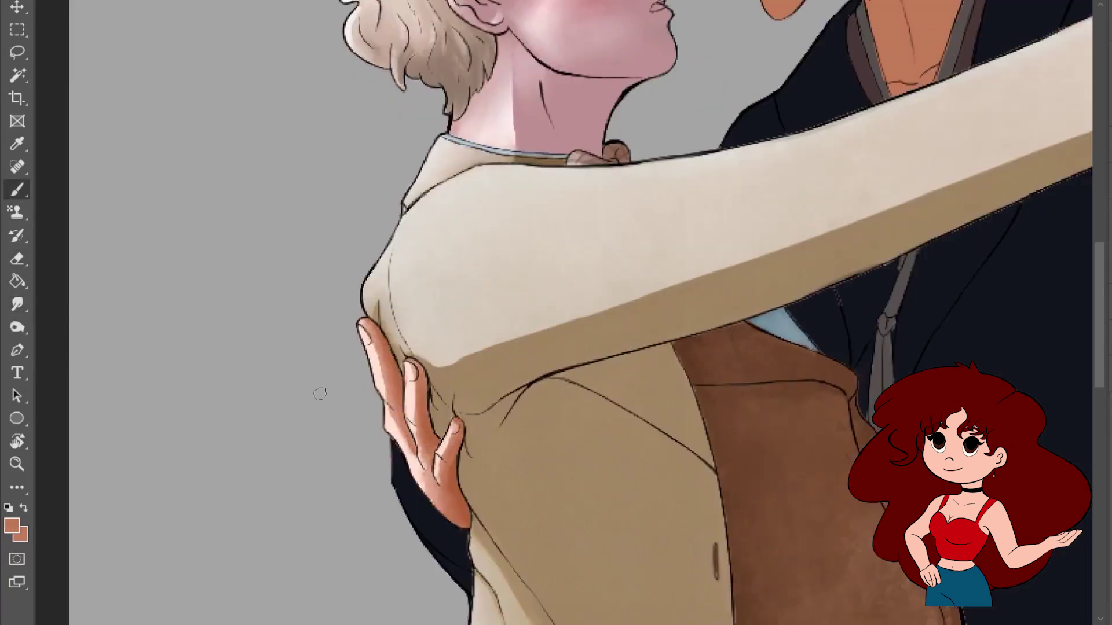
key("e")
- Refine the skin shading on the raised clasped hand and wrist, alternating brush strokes, a sampled tone and smudging
scroll(784, 320, "down", 5)
left_click_drag(784, 320, 801, 267)
key("b")
key("r")
key("b")
key("r")
mouse_move(772, 174)
left_mouse_down()
mouse_move(789, 177)
mouse_move(729, 154)
left_mouse_up()
key("r")
key("b")
left_click(716, 52, "alt")
scroll(769, 29, "up", 3)
key("r")
- Add crimson tints to the fingers of the hand on the coat's back and smudge them into the skin
scroll(813, 297, "down", 5)
scroll(814, 297, "up", 2)
key("b")
left_click(411, 384, "alt")
key("r")
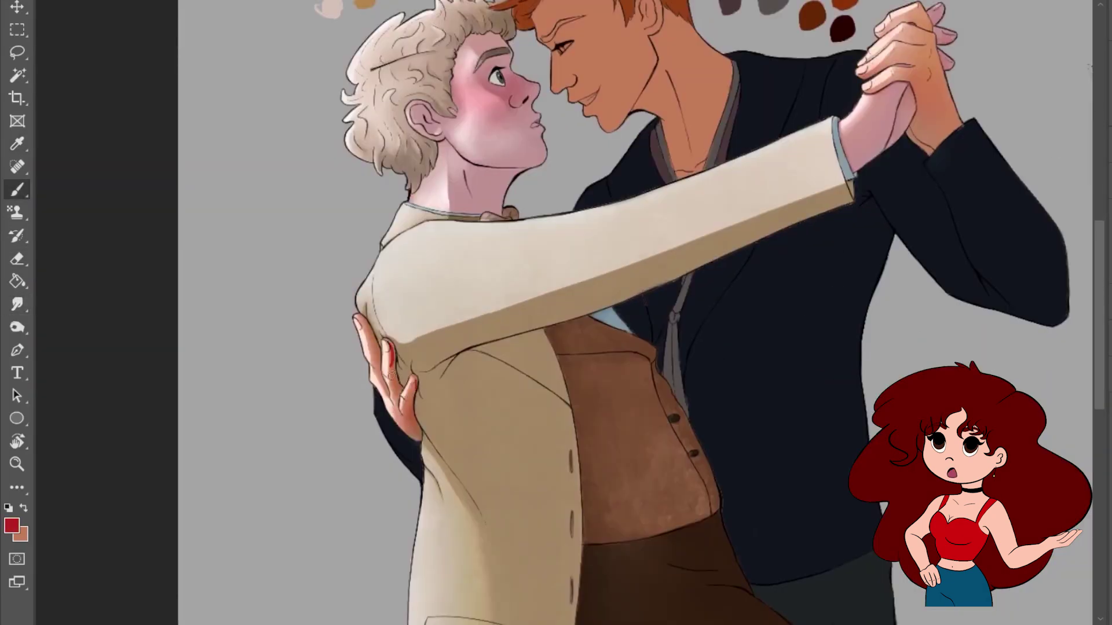
key("b")
key("r")
key("b")
key("r")
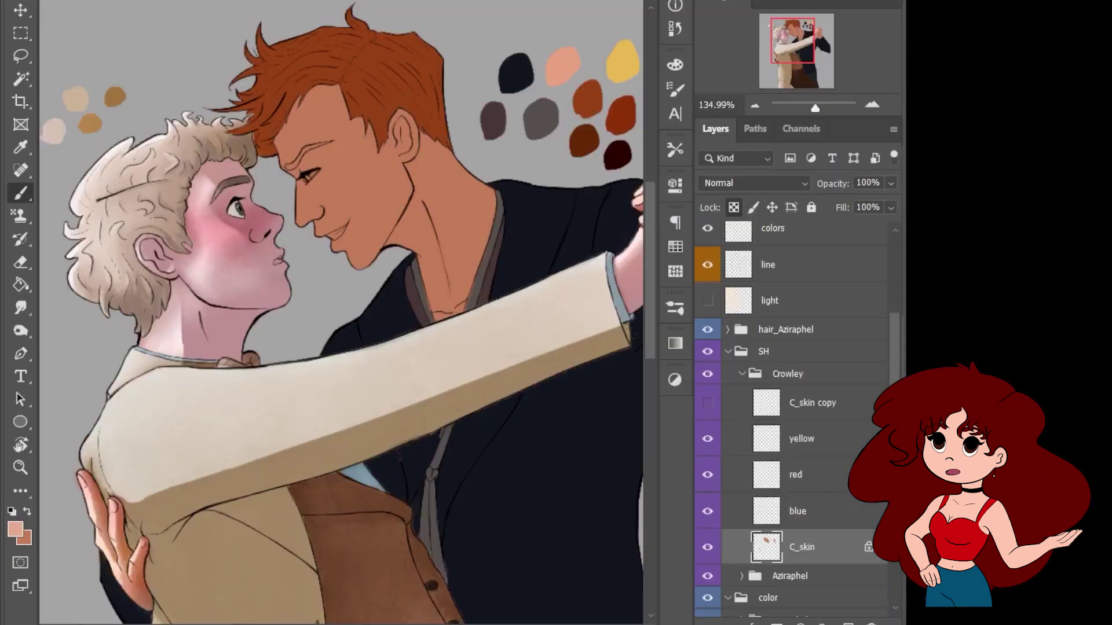
- Paint pale pink highlights along the red-haired man's forehead, ear and jaw on the C_skin layer and smudge them inward
key("b")
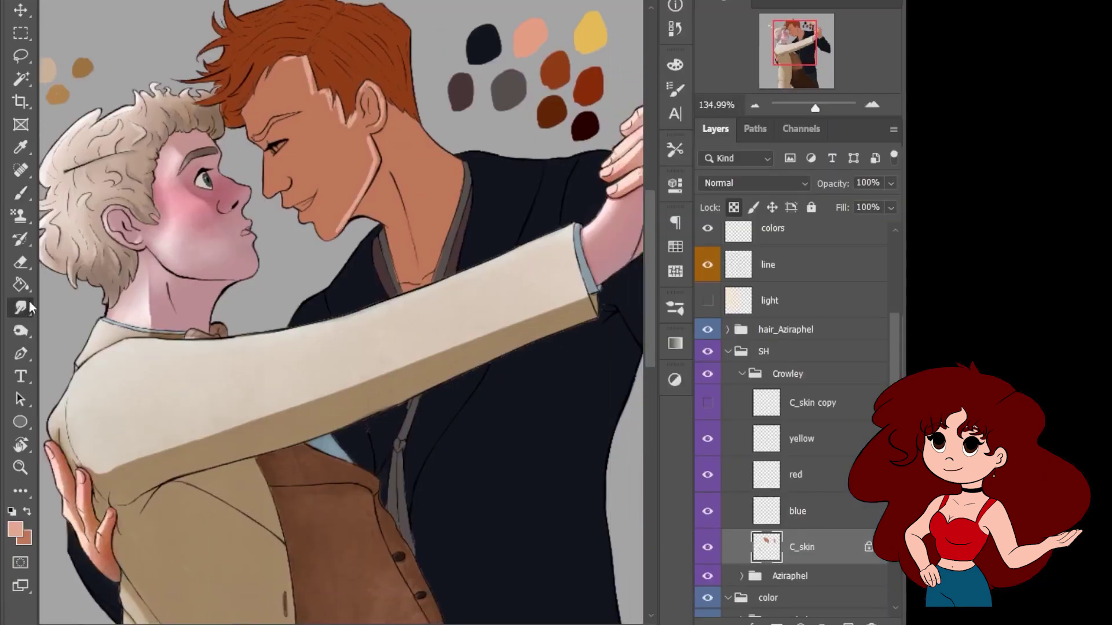
key("r")
key("b")
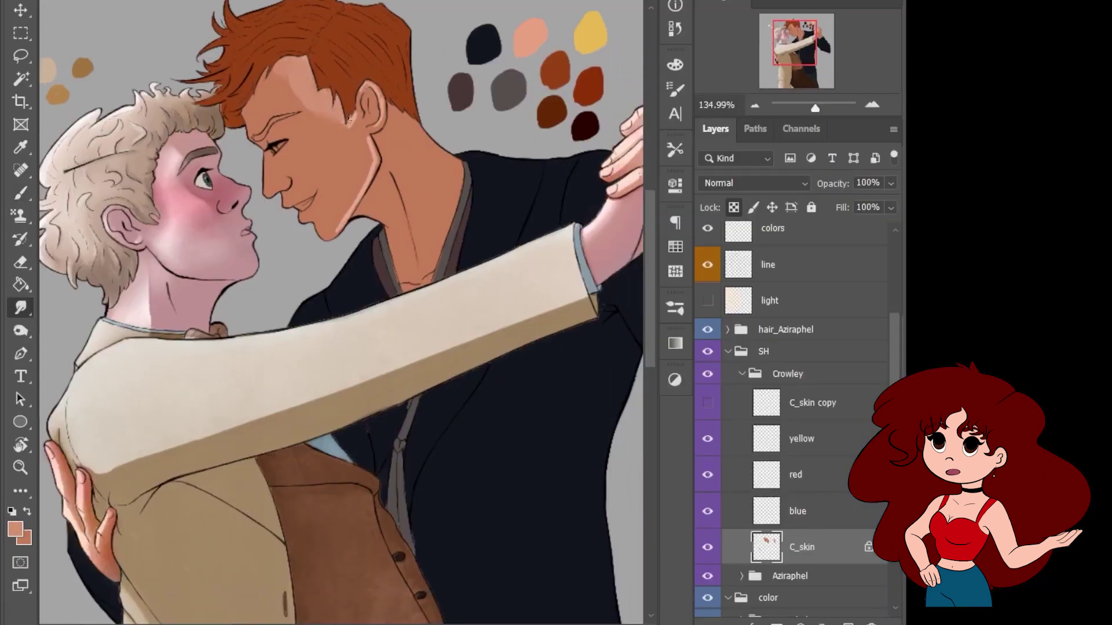
mouse_move(360, 139)
left_mouse_down()
mouse_move(367, 174)
mouse_move(406, 225)
left_mouse_up()
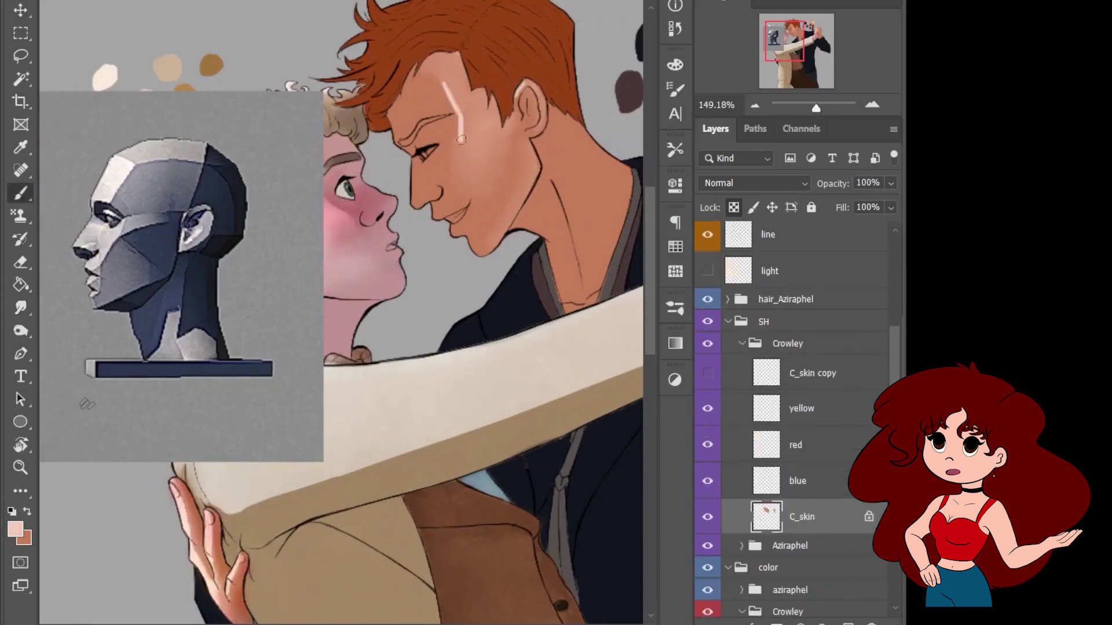
- Build a pale light band from the temple down the cheek and smudge it, following the reference head's planes
key("r")
mouse_move(462, 139)
left_mouse_down()
mouse_move(451, 89)
mouse_move(463, 179)
mouse_move(470, 124)
left_mouse_up()
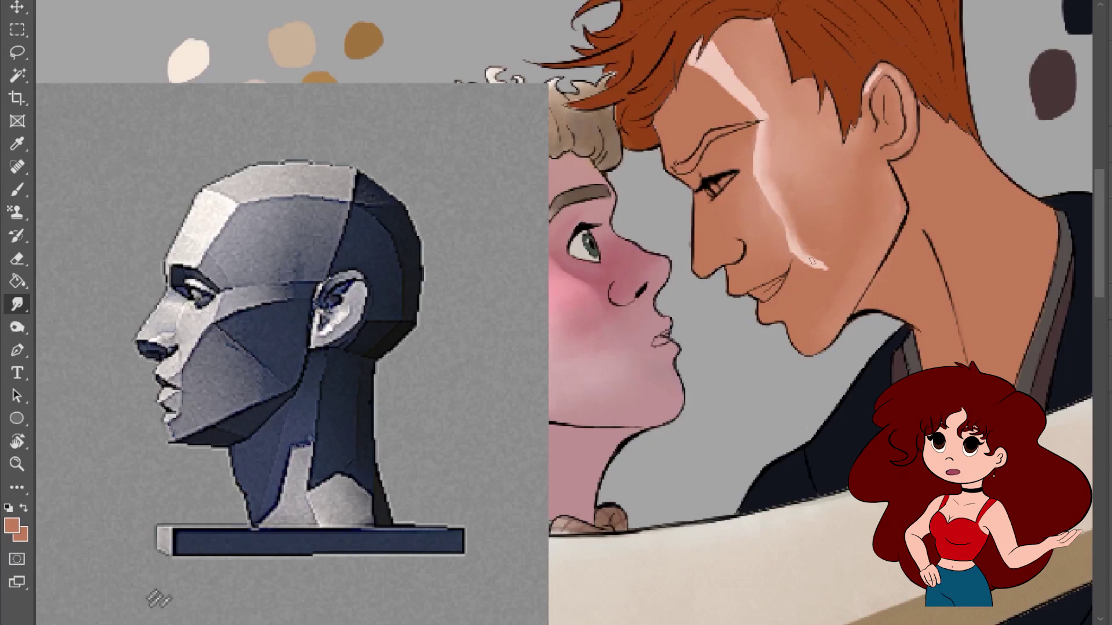
left_click_drag(812, 261, 831, 299)
left_click_drag(770, 144, 760, 117)
key("b")
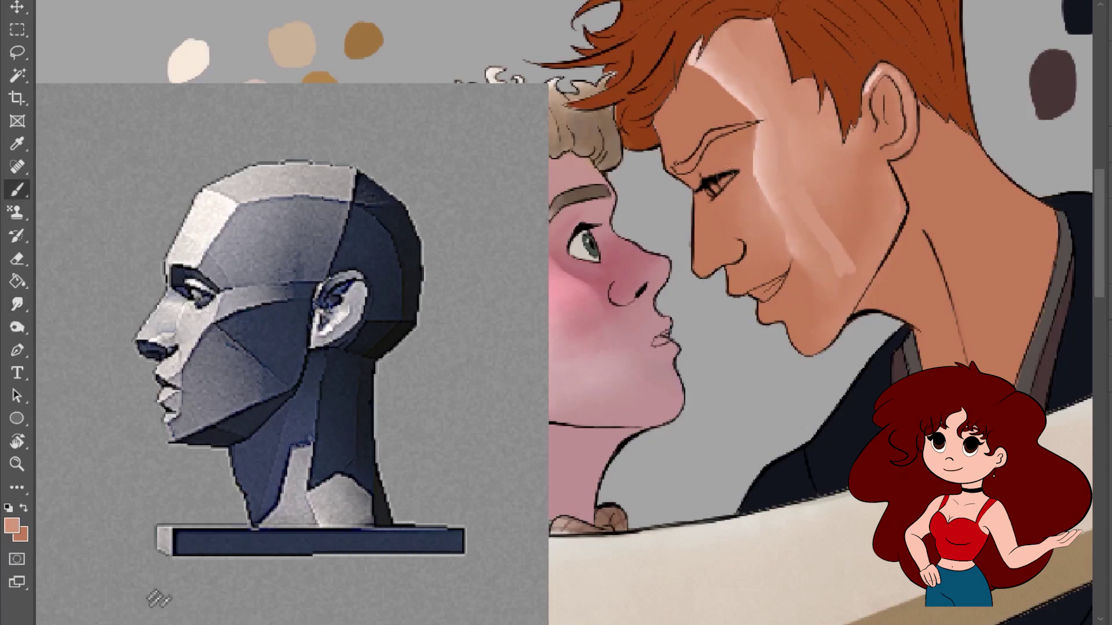
left_click_drag(822, 260, 853, 150)
key("b")
left_click_drag(834, 226, 857, 293)
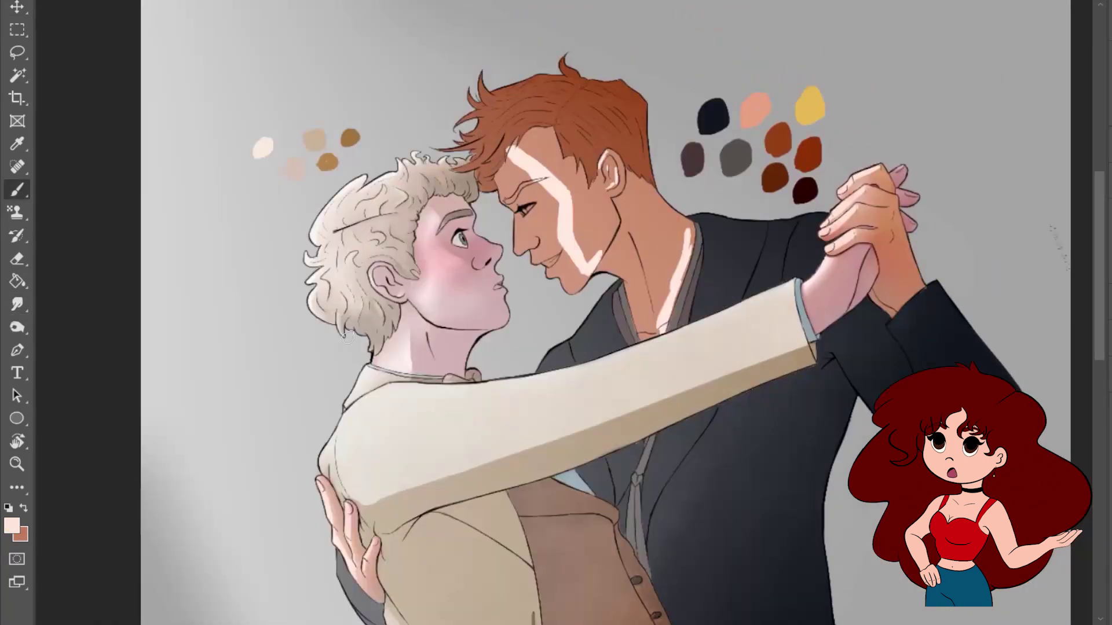
- Smudge the pale highlights on the red-haired man's forehead and cheek into soft gradients
mouse_move(556, 162)
left_mouse_down()
mouse_move(607, 91)
mouse_move(596, 261)
left_mouse_up()
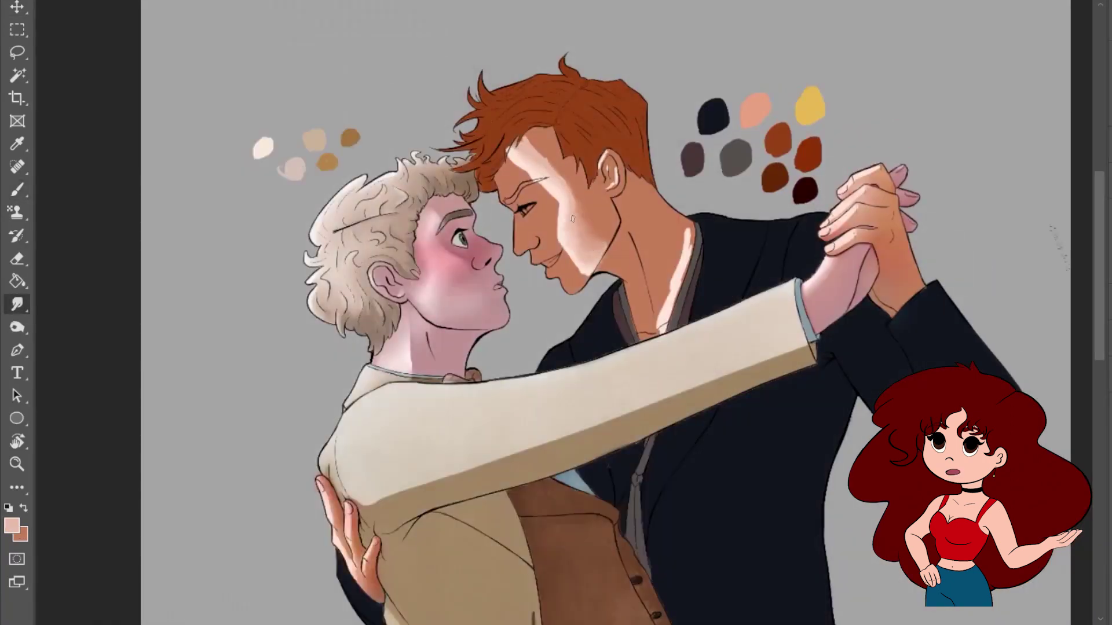
left_click_drag(527, 145, 592, 215)
key("r")
left_click_drag(547, 168, 585, 260)
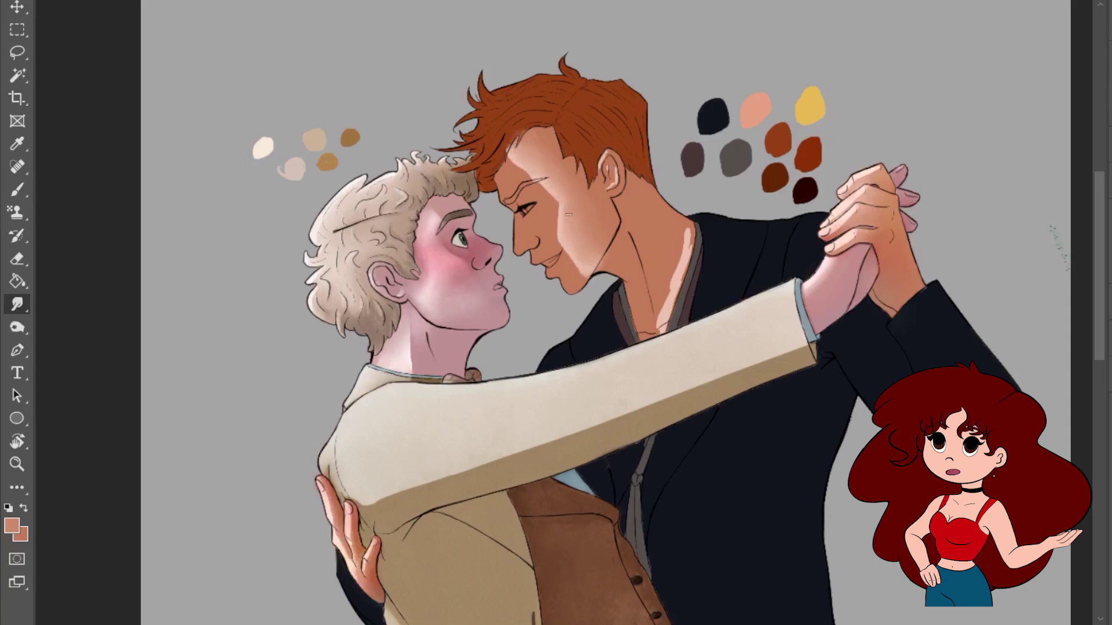
- Refine the light plane on the cheek with sampled light skin tones and smudge the transitions
key("e")
key("b")
left_click(574, 224, "alt")
key("r")
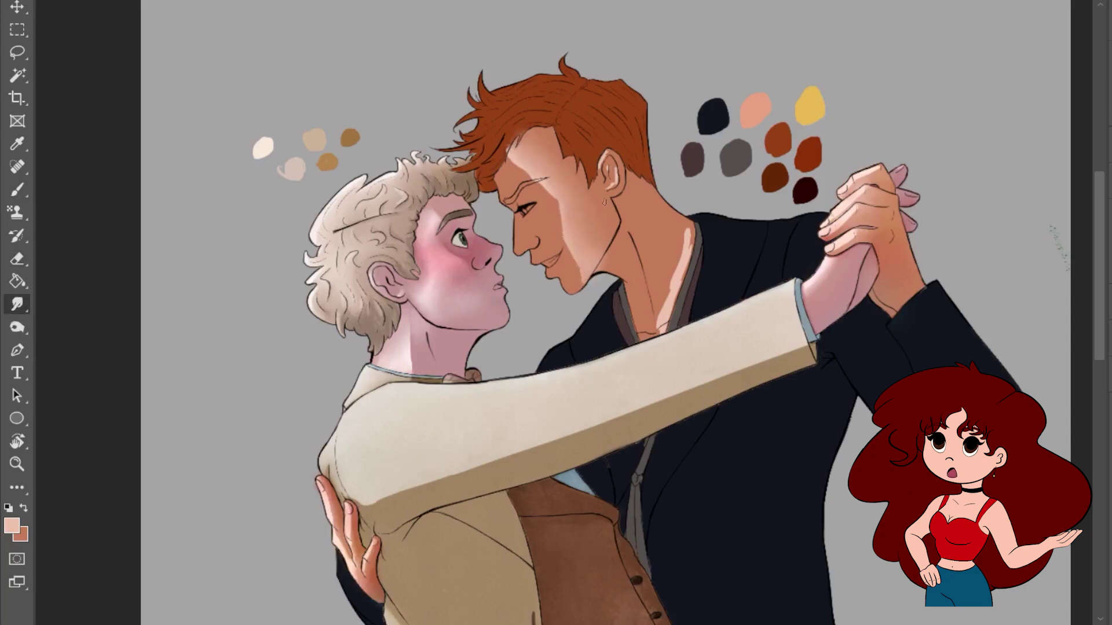
key("b")
left_click(572, 201, "alt")
key("r")
key("b")
key("r")
key("e")
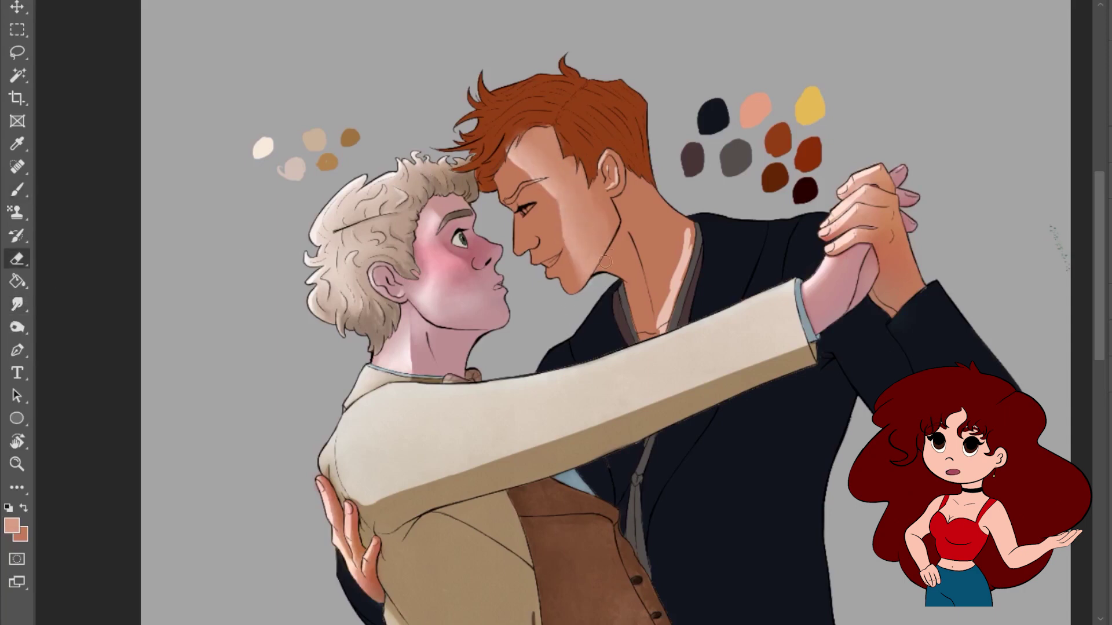
- Soften the lower cheek and jaw using a skin tone sampled near the jaw
key("b")
left_click(591, 249, "alt")
key("r")
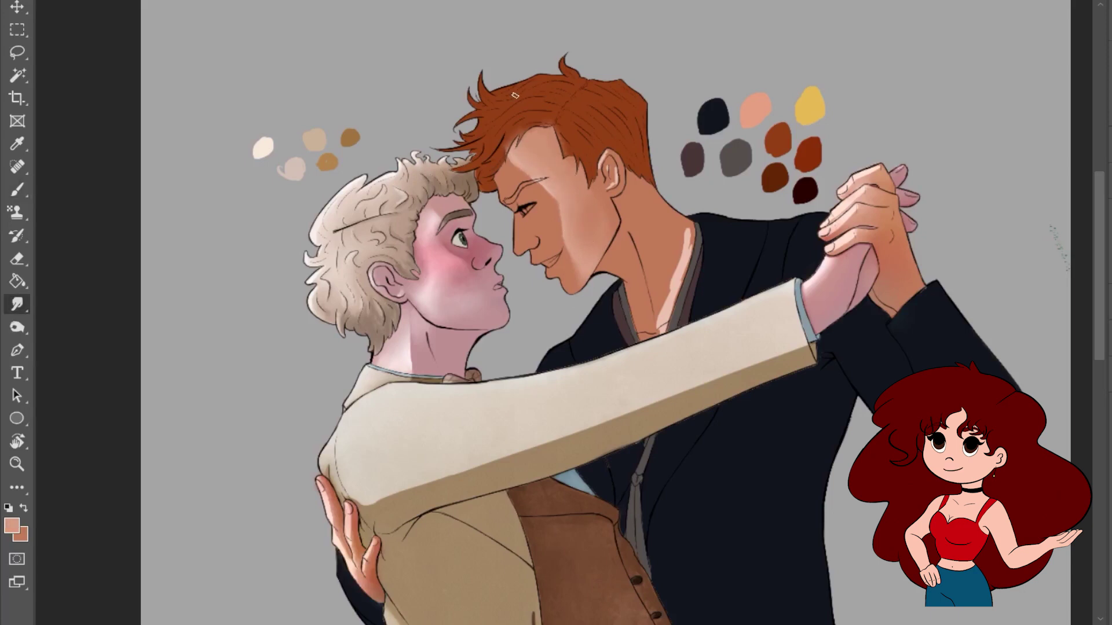
key("b")
left_click_drag(615, 222, 520, 203)
left_click(520, 202)
- Brush and smudge midtones from the temple down the cheek, sampling skin colors from the face
key("b")
left_click_drag(405, 168, 451, 249)
key("r")
left_click_drag(417, 209, 463, 261)
key("i")
left_click(496, 180)
left_click(590, 226)
- Define the boundary between light and shadow from the brow to the chin with brush strokes and smudging
key("b")
mouse_move(551, 173)
left_mouse_down()
mouse_move(556, 254)
mouse_move(580, 272)
left_mouse_up()
key("r")
key("b")
left_click_drag(556, 174, 550, 290)
key("r")
left_click_drag(544, 174, 565, 272)
- Clean up the cheek with the eraser, repaint strokes beside the eye and smudge them
key("e")
key("b")
left_click_drag(591, 174, 582, 210)
key("r")
key("b")
left_click_drag(538, 179, 547, 266)
key("r")
key("b")
key("r")
- Smudge red paint across the red-haired man's temple and cheek into a soft blush and erase the excess
key("e")
key("r")
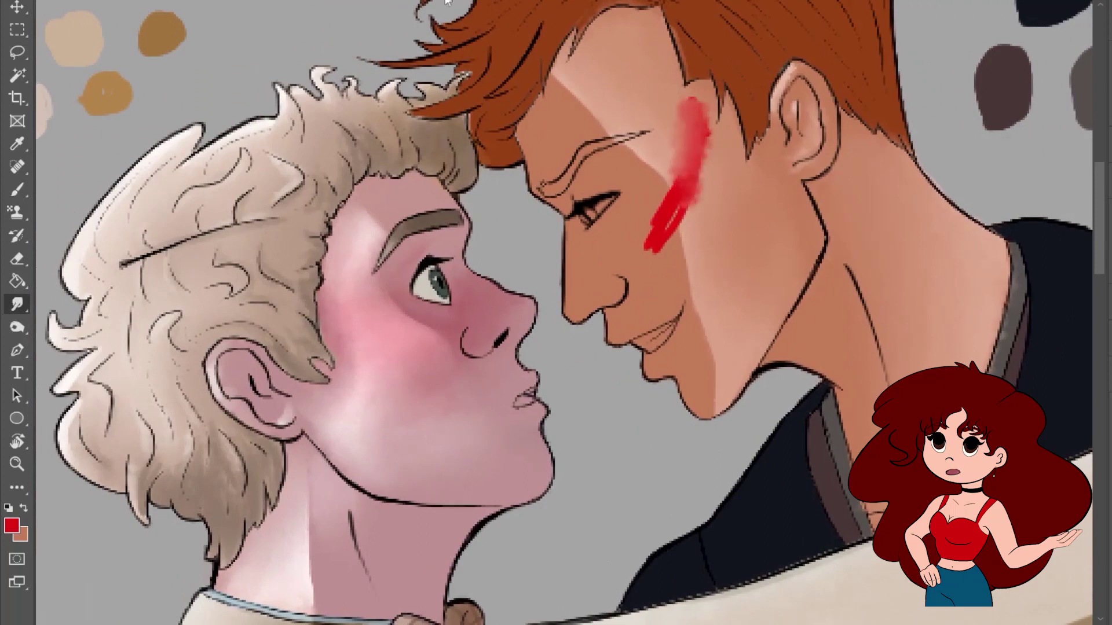
left_click_drag(692, 107, 660, 247)
mouse_move(521, 86)
left_mouse_down()
mouse_move(567, 139)
mouse_move(515, 252)
left_mouse_up()
mouse_move(522, 116)
left_mouse_down()
mouse_move(585, 206)
mouse_move(541, 82)
mouse_move(620, 145)
left_mouse_up()
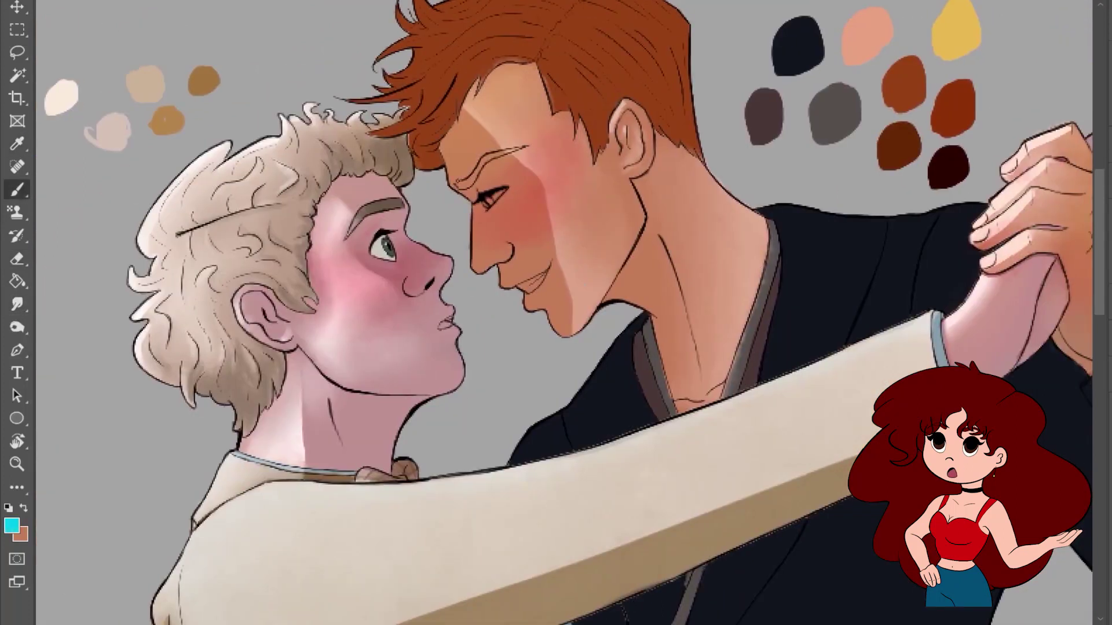
key("e")
key("ctrl+0")
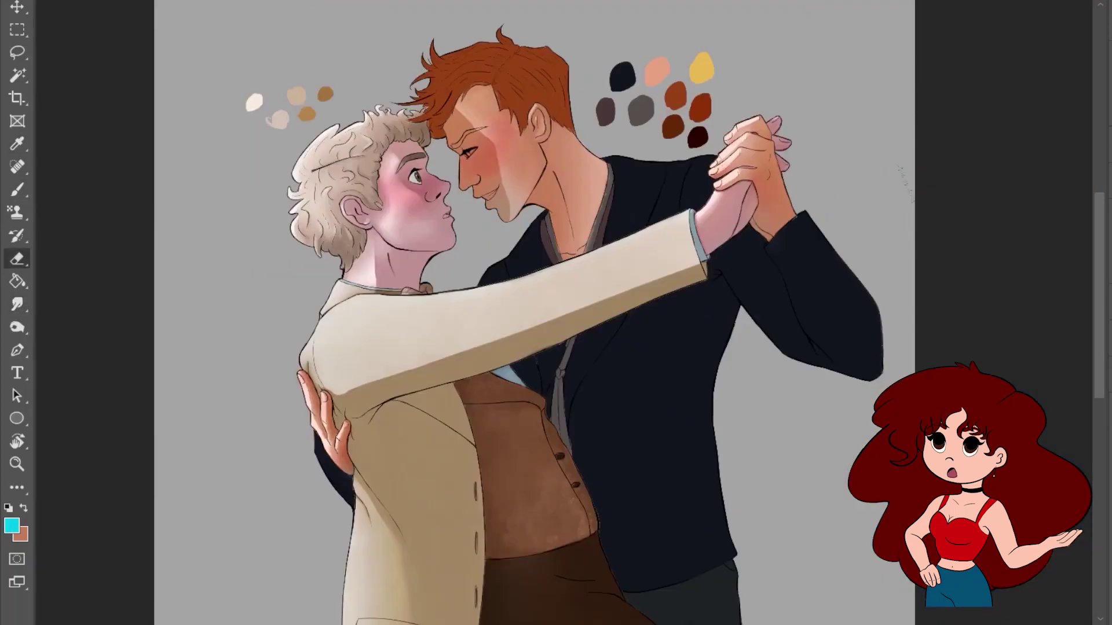
- Sample the shadow skin tone from the face and paint shading behind the ear and on the back of the neck
scroll(522, 261, "up", 5)
key("b")
left_click(570, 328, "alt")
left_click_drag(535, 105, 457, 114)
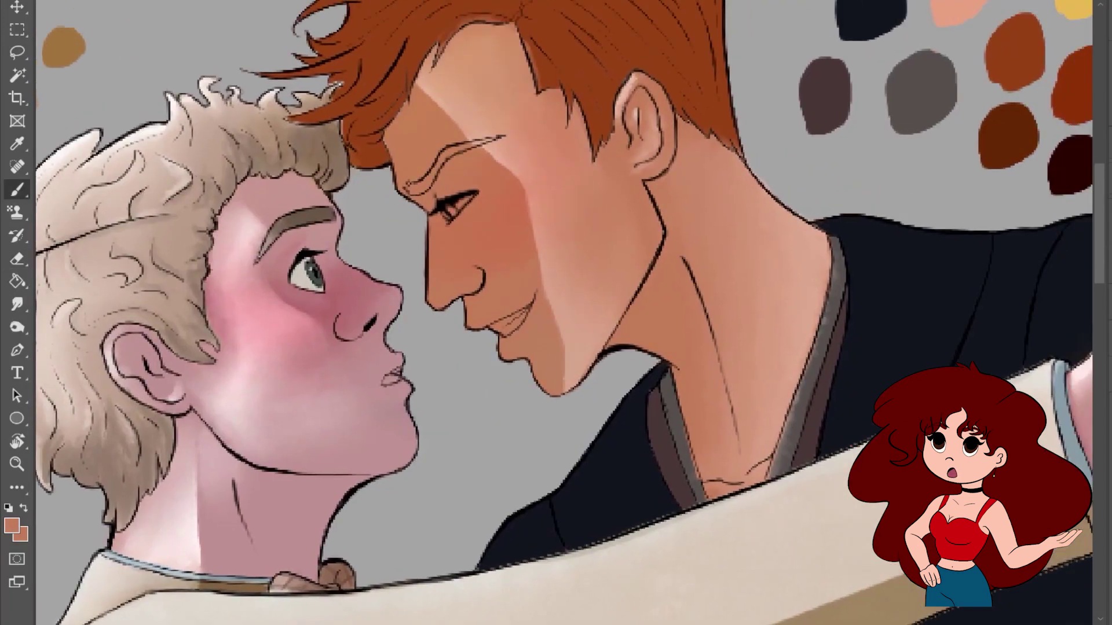
left_click_drag(689, 173, 789, 168)
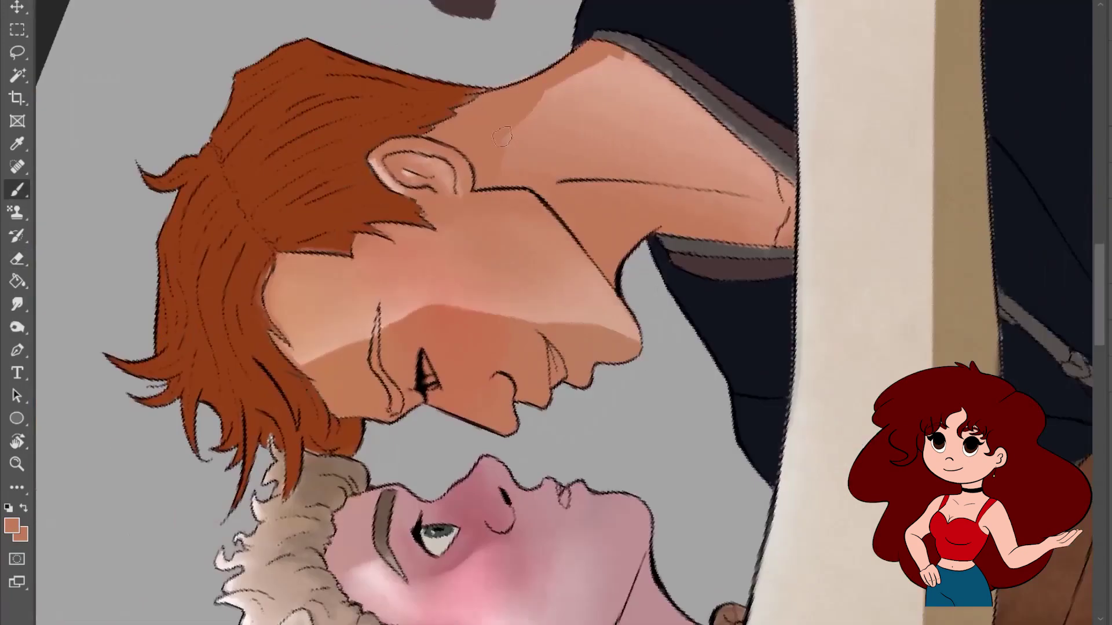
- Extend the neck shadow toward the collar and tidy the throat area with the eraser
left_click_drag(579, 405, 573, 272)
left_click_drag(730, 232, 773, 342)
scroll(773, 342, "down", 5)
left_click_drag(666, 237, 712, 295)
key("e")
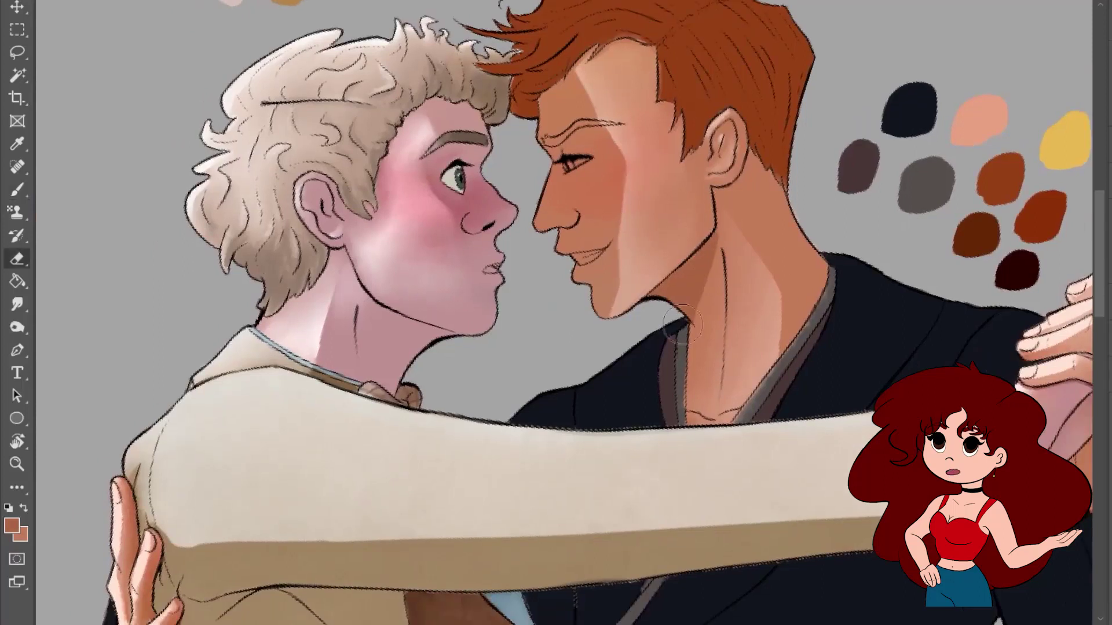
left_click_drag(704, 255, 674, 342)
- Shade the throat under the jaw and the neck plane with a darker skin tone
scroll(667, 381, "up", 3)
key("b")
left_click_drag(679, 264, 693, 324)
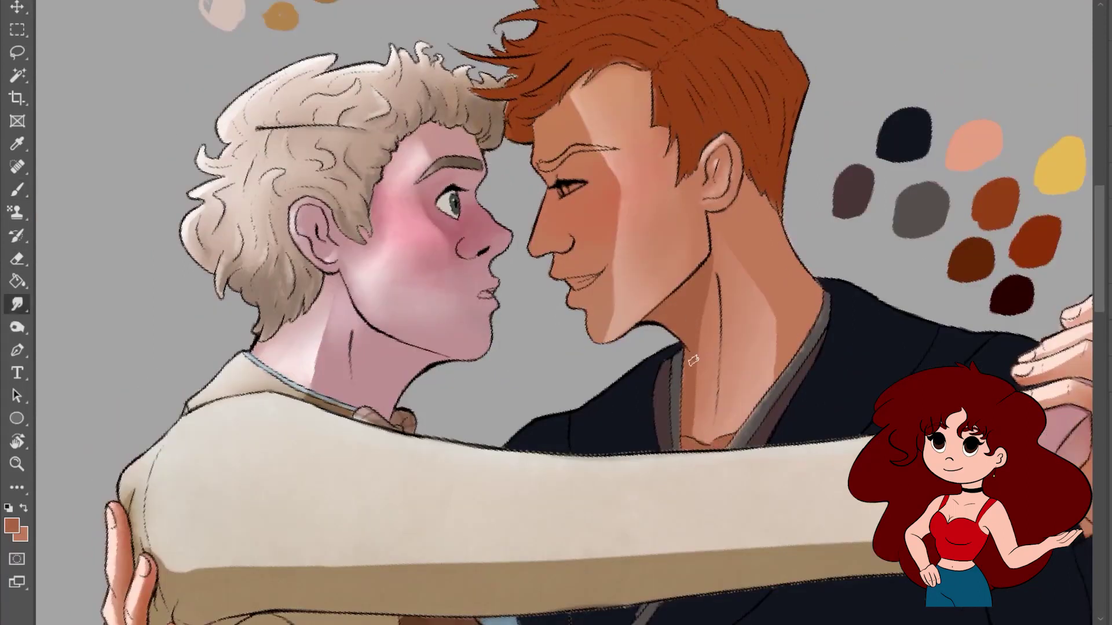
left_click_drag(733, 261, 773, 371)
- Sample a lighter skin tone from the neck and smudge the shadow edge below the ear
left_click(751, 312, "alt")
key("r")
left_click_drag(747, 284, 721, 244)
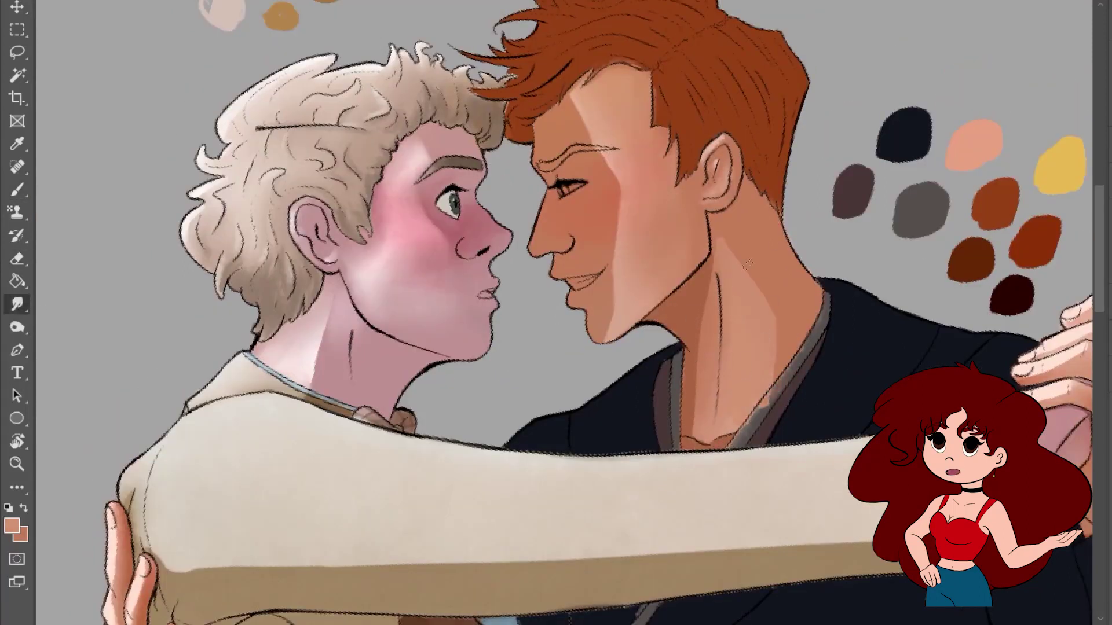
key("b")
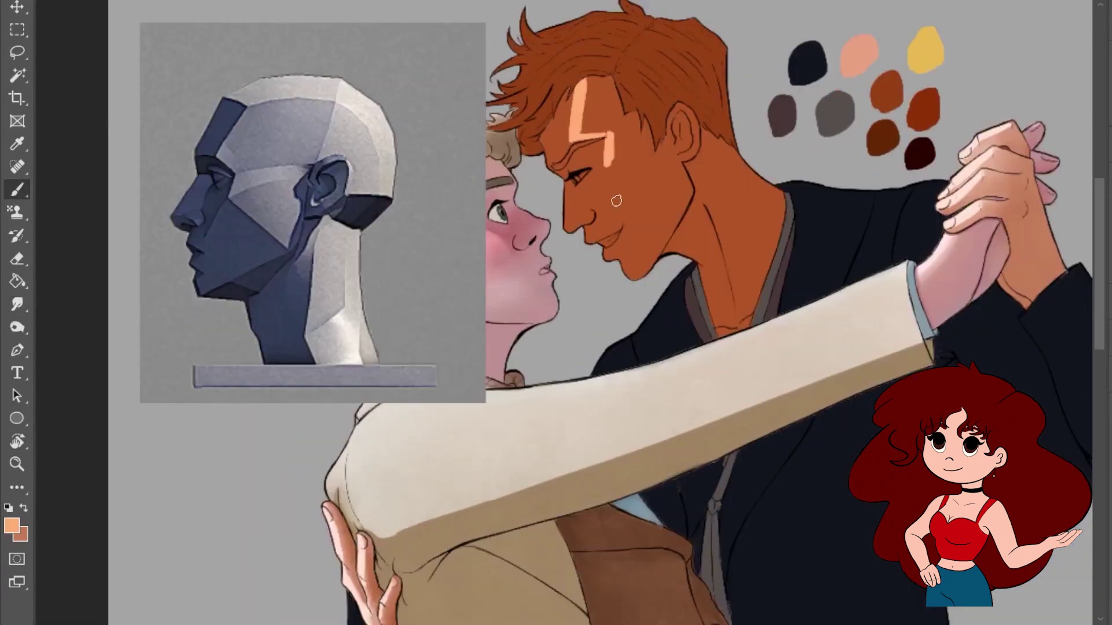
- Paint light orange planes on the red-haired man's temple and cheek, following the back-lit reference head
left_click_drag(608, 154, 642, 200)
key("r")
left_click_drag(643, 197, 683, 244)
mouse_move(666, 108)
left_mouse_down()
mouse_move(686, 258)
mouse_move(677, 165)
left_mouse_up()
scroll(660, 189, "up", 2)
- Fill out the lit forehead and cheek planes with sampled skin tones and smudge them toward the jaw
left_click(661, 189, "alt")
left_click(18, 304)
mouse_move(699, 277)
left_mouse_down()
mouse_move(697, 162)
mouse_move(660, 191)
mouse_move(666, 244)
mouse_move(628, 98)
left_mouse_up()
key("r")
key("b")
left_click_drag(686, 200, 666, 173)
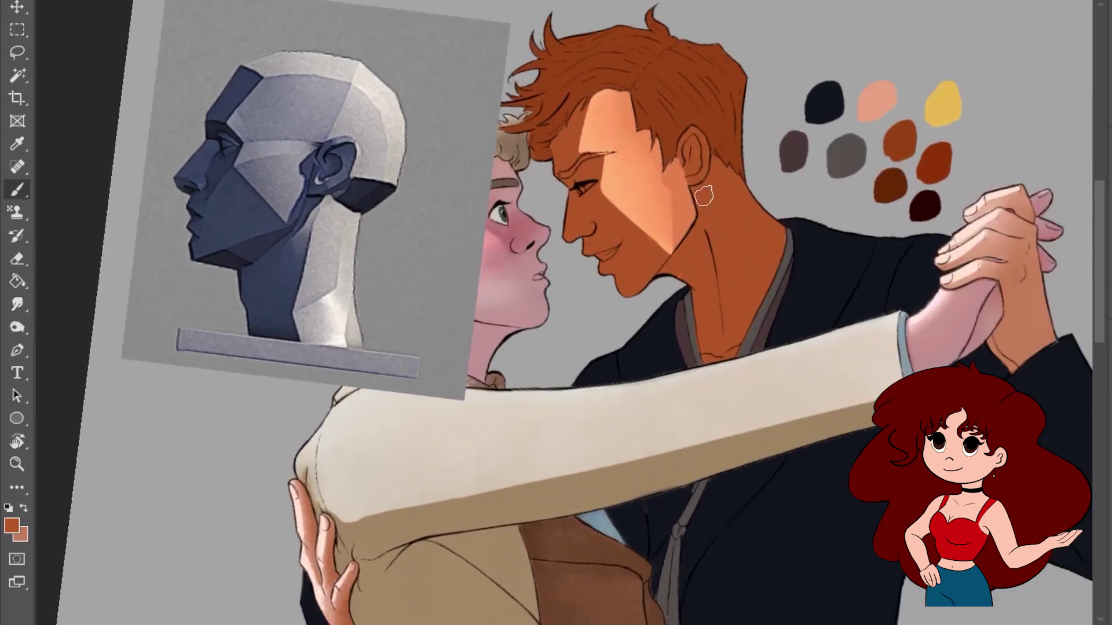
- Smudge the lower cheek's light edge so it fades into the darker orange skin
key("w")
left_click_drag(676, 215, 669, 251)
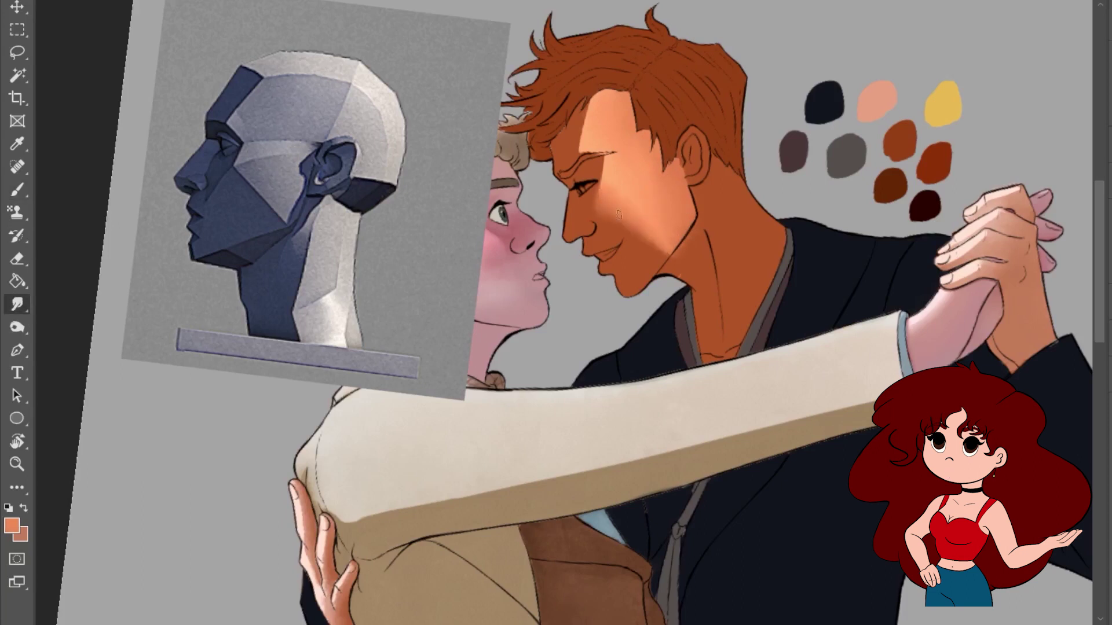
key("r")
mouse_move(609, 219)
left_mouse_down()
mouse_move(579, 278)
mouse_move(649, 209)
mouse_move(679, 220)
left_mouse_up()
- Extend the light down to the chin with a sampled orange tone and smudge the chin, cheek and temple
key("b")
left_click(675, 215, "alt")
mouse_move(689, 283)
left_mouse_down()
mouse_move(662, 222)
mouse_move(579, 278)
left_mouse_up()
key("w")
key("r")
left_click_drag(637, 105, 666, 163)
key("r")
left_click_drag(579, 278, 631, 180)
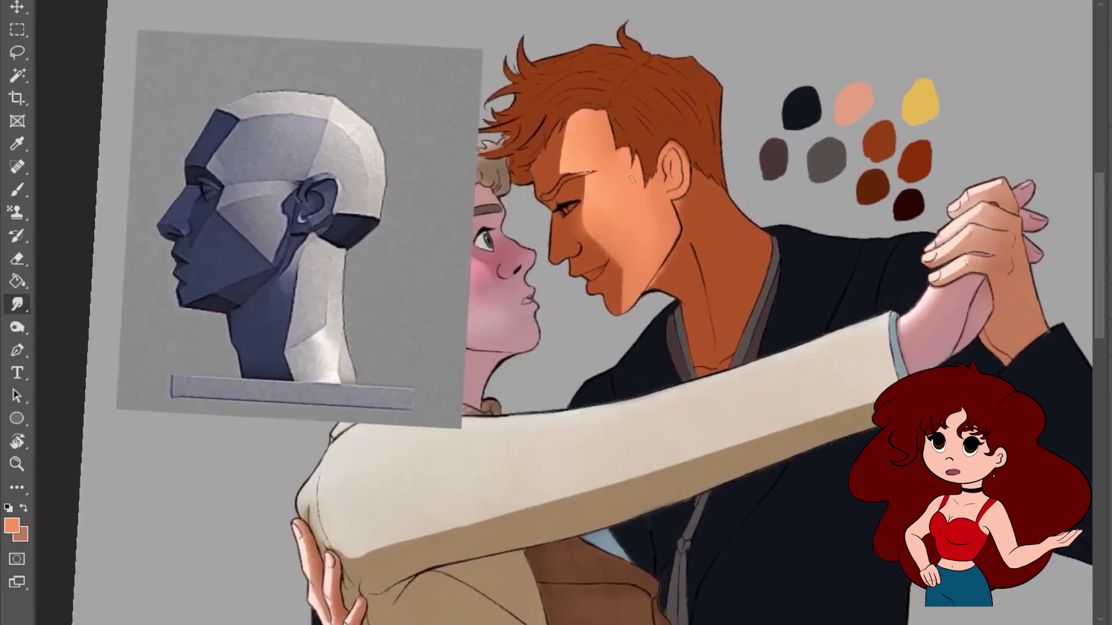
- Soften the light and shadow transitions on the brow, cheek and chin with the smudge and brush tools
scroll(644, 255, "down", 2)
scroll(565, 133, "down", 1)
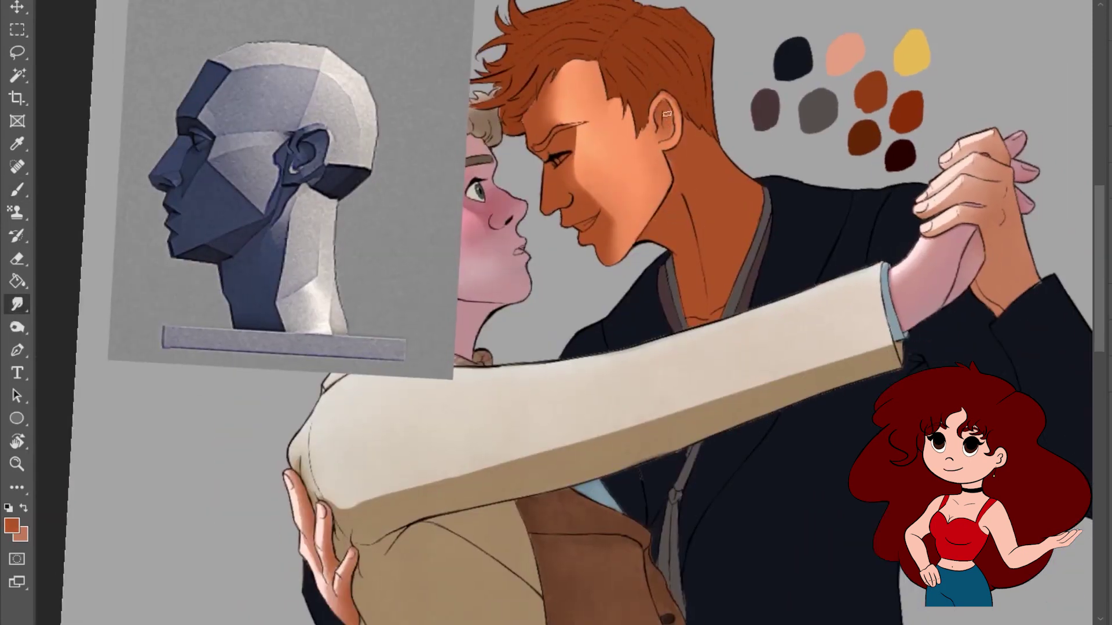
scroll(550, 116, "right", 1)
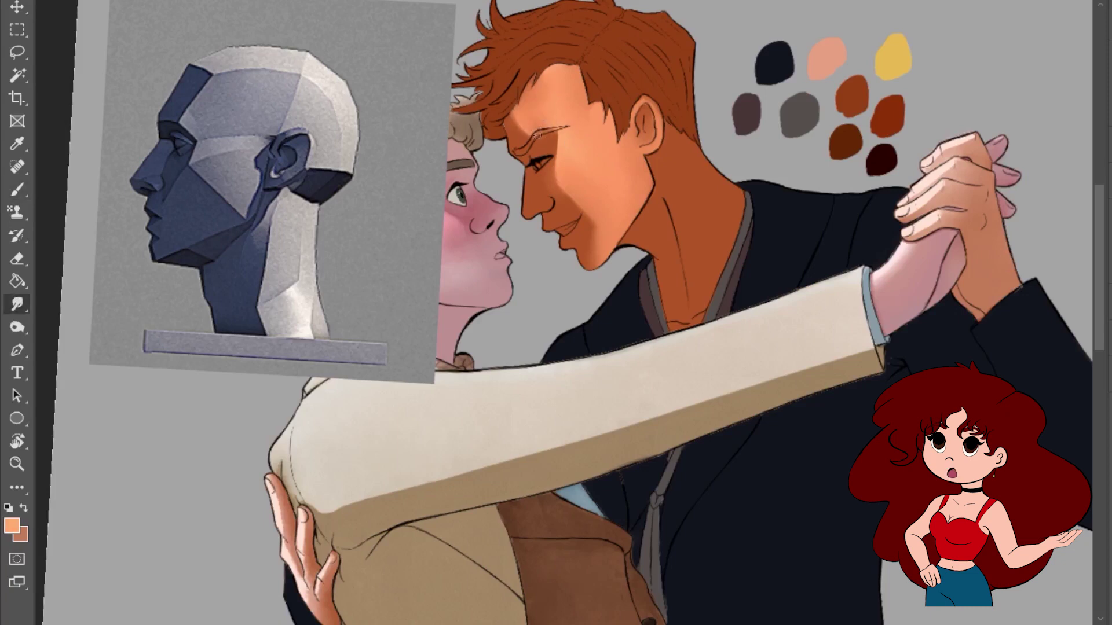
scroll(594, 203, "left", 1)
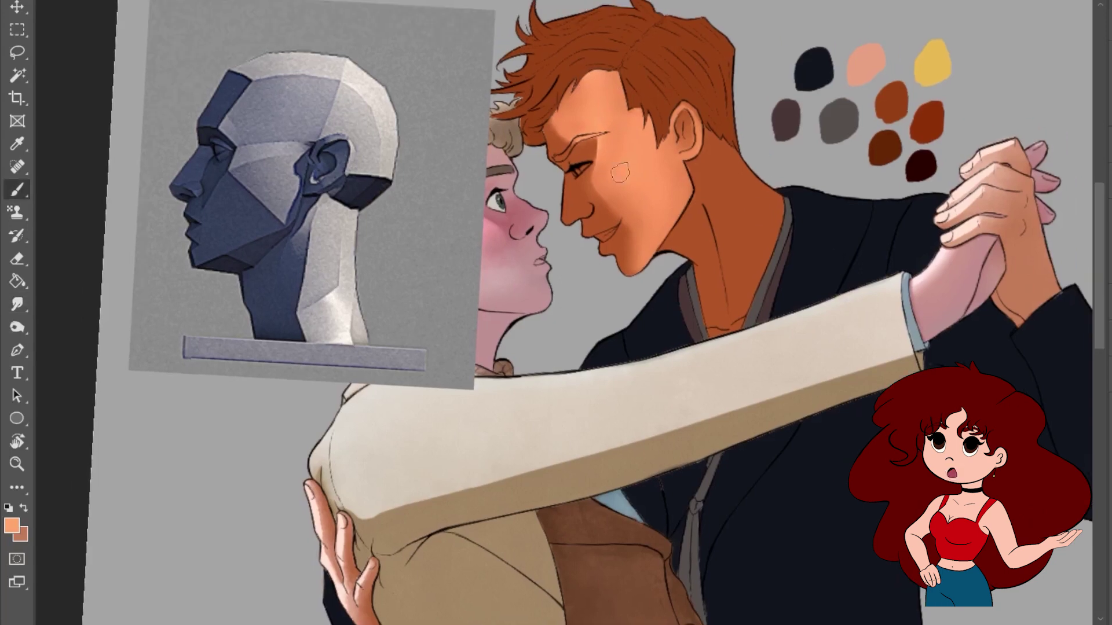
key("b")
scroll(619, 83, "left", 1)
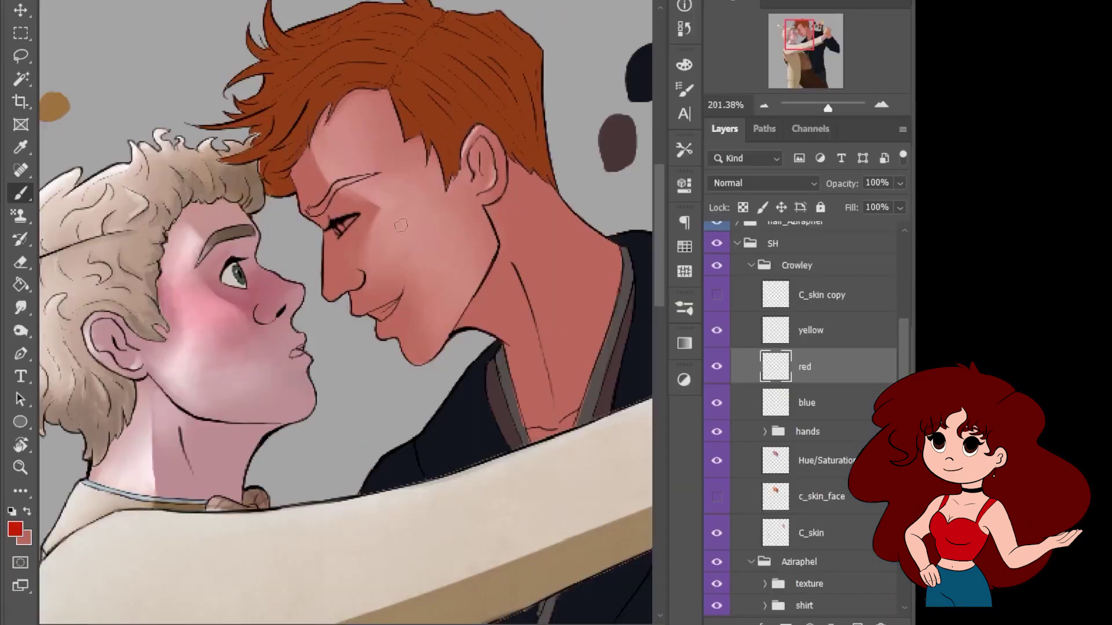
- Paint red across the red-haired man's cheek and nose on the red layer, and yellow over his forehead on the yellow layer
mouse_move(401, 226)
left_mouse_down()
mouse_move(354, 194)
mouse_move(335, 244)
left_mouse_up()
left_click_drag(417, 191, 330, 254)
key("alt+bracketright")
mouse_move(306, 161)
left_mouse_down()
mouse_move(336, 130)
mouse_move(265, 133)
mouse_move(325, 82)
left_mouse_up()
- Paint blue tones around his mouth and chin on the blue layer and erase the excess below the nose
key("alt+bracketleft")
key("alt+bracketleft")
left_click_drag(327, 293, 349, 283)
left_click_drag(387, 333, 426, 347)
key("e")
left_click_drag(327, 292, 346, 297)
- Set the blue tint layer's blend mode to Vivid Light
scroll(405, 379, "left", 1)
key("shift+alt+v")
key("alt+bracketright")
key("alt+bracketright")
key("alt+bracketleft")
key("alt+bracketleft")
- Paint a light skin tone down the red-haired man's neck on the Hue/Saturation layer and smudge it into the darker skin
left_click(768, 454)
scroll(310, 217, "up", 5)
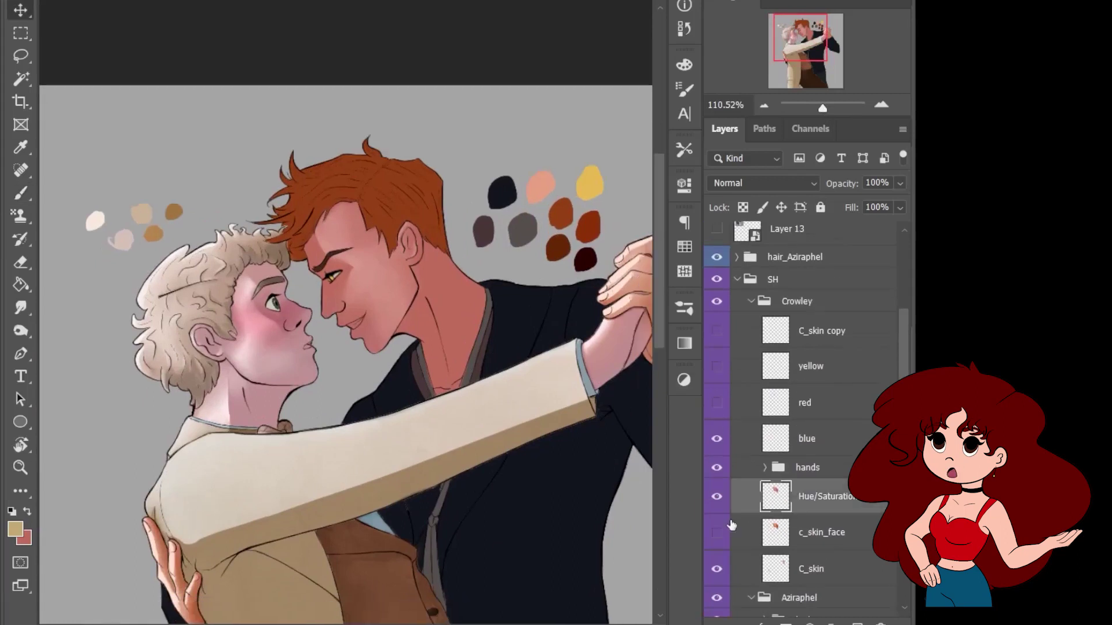
scroll(508, 197, "up", 3)
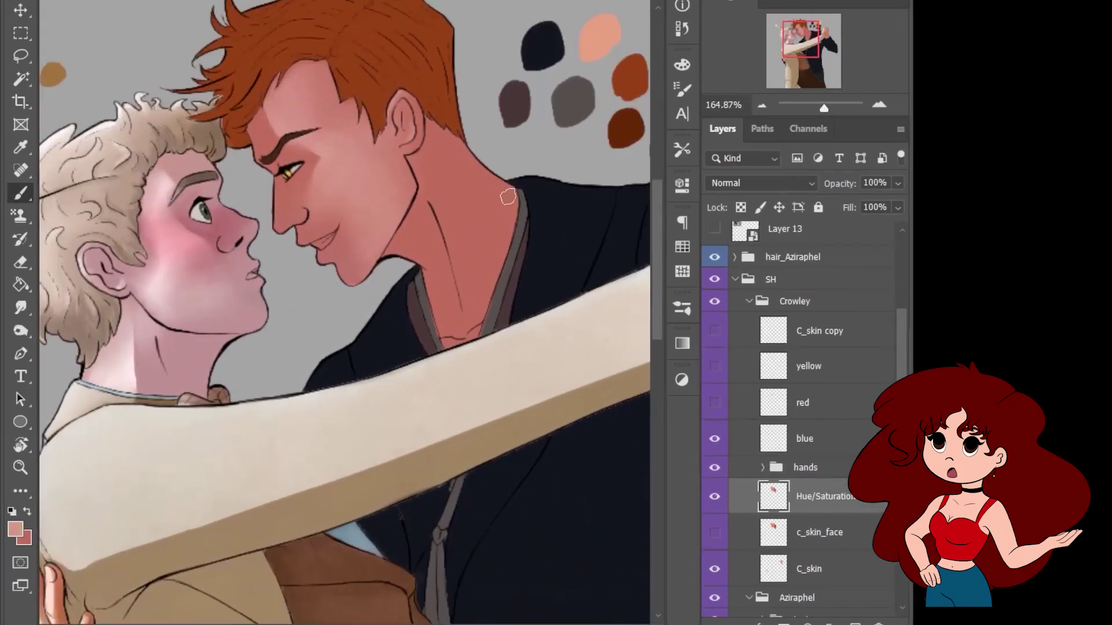
left_click_drag(508, 197, 452, 307)
key("r")
left_click_drag(464, 209, 475, 301)
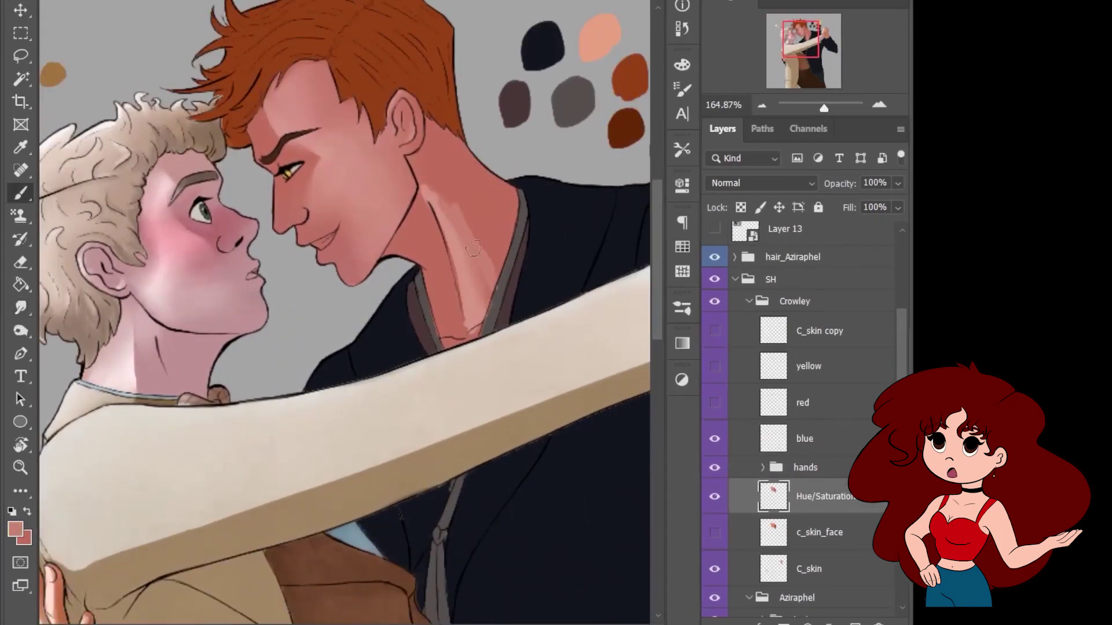
left_click_drag(480, 191, 495, 221)
- Refine the neck highlight near the collar by repainting the base skin tone and erasing the excess
key("b")
left_click_drag(463, 284, 540, 318)
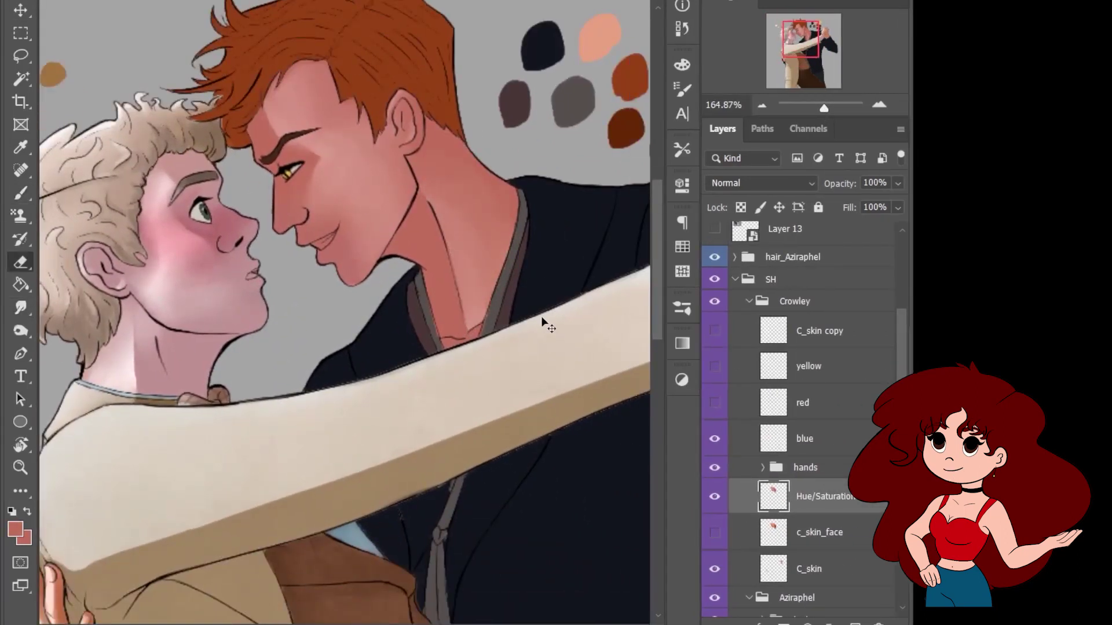
key("e")
left_click_drag(440, 168, 510, 243)
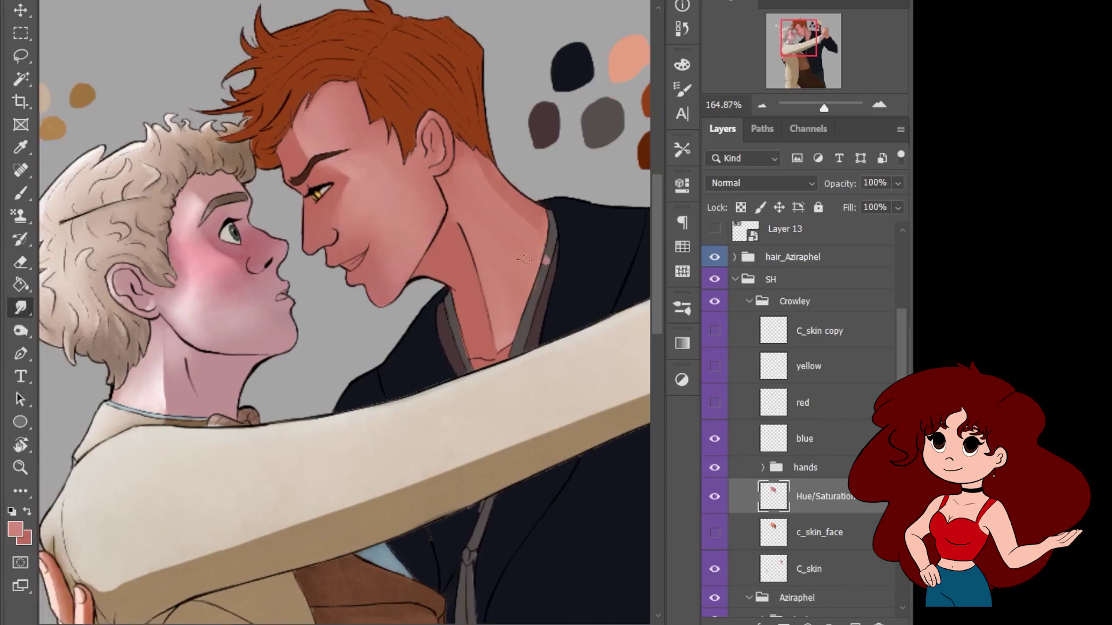
- Add colour tints to the neck and cheek on the separate red, yellow and blue layers
key("r")
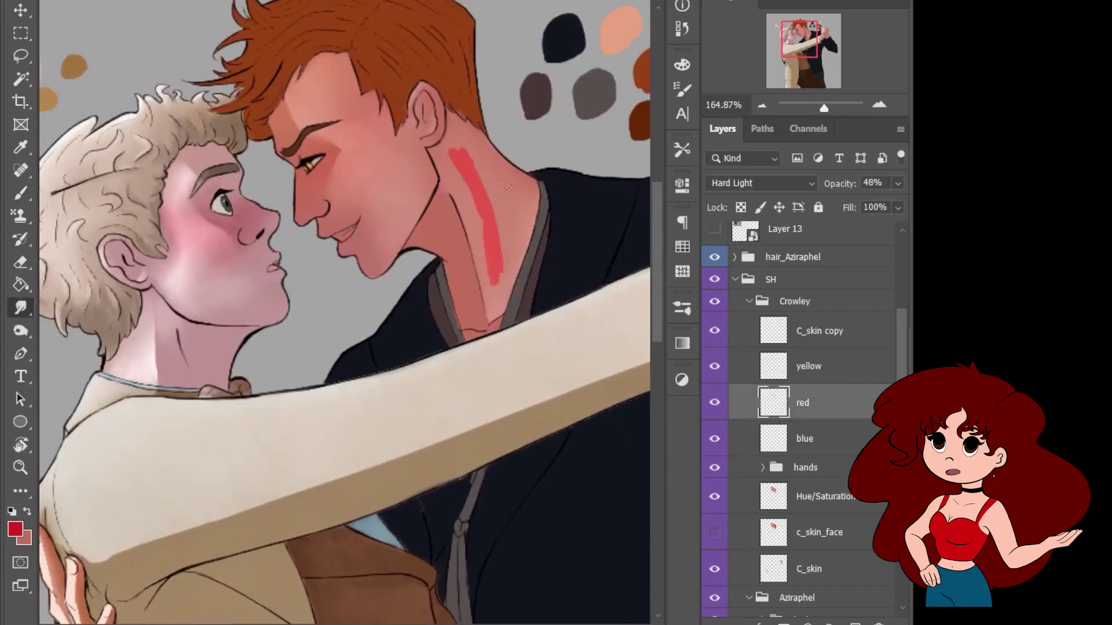
left_click(808, 366)
left_click(811, 439)
key("ctrl+0")
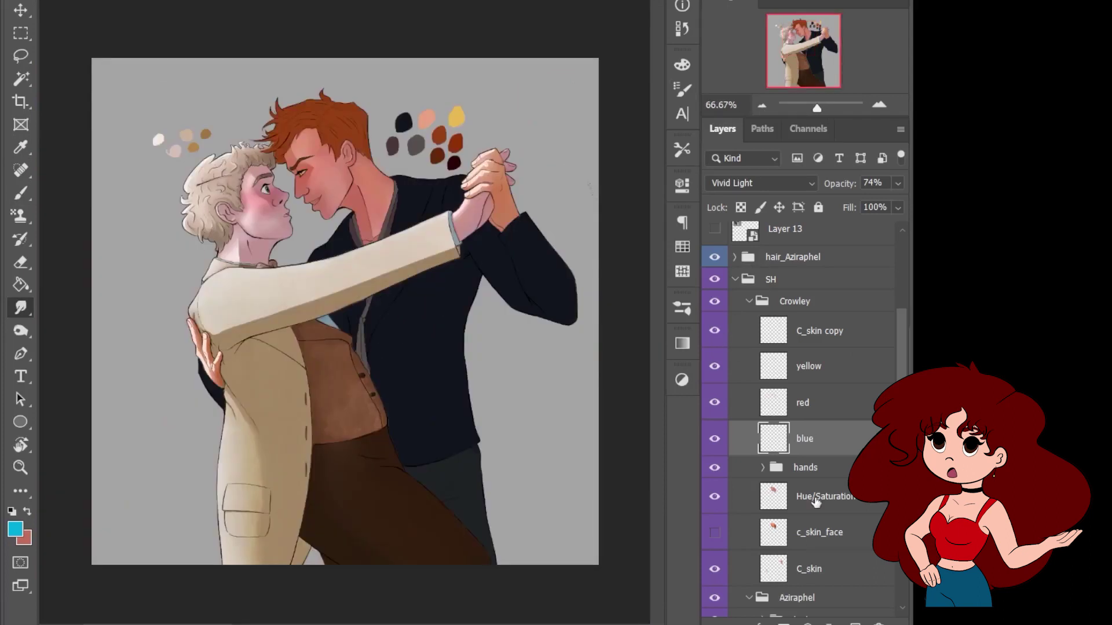
left_click(822, 496)
key("ctrl+plus")
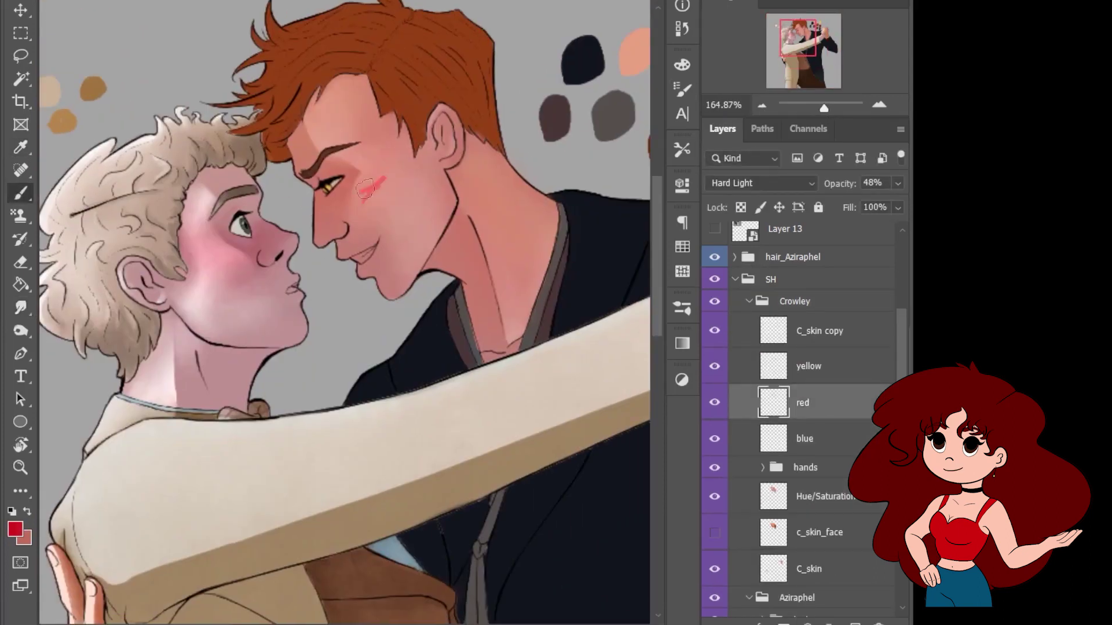
key("ctrl+0")
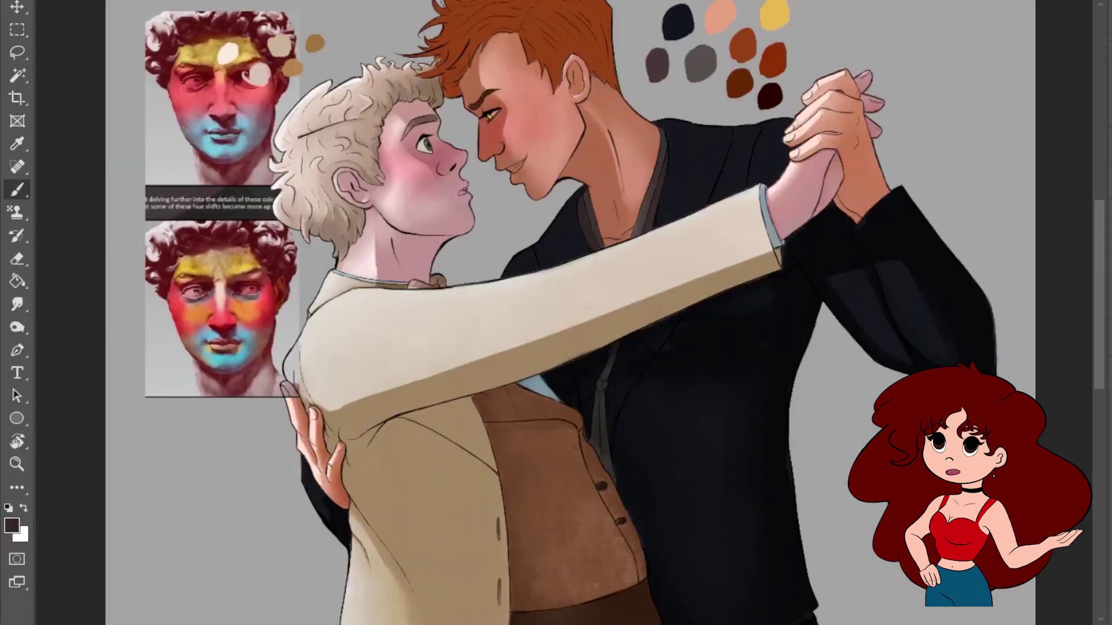
- Darken the grey scarf hanging beside the brown waistcoat with a dark tone and erase the spill
key("e")
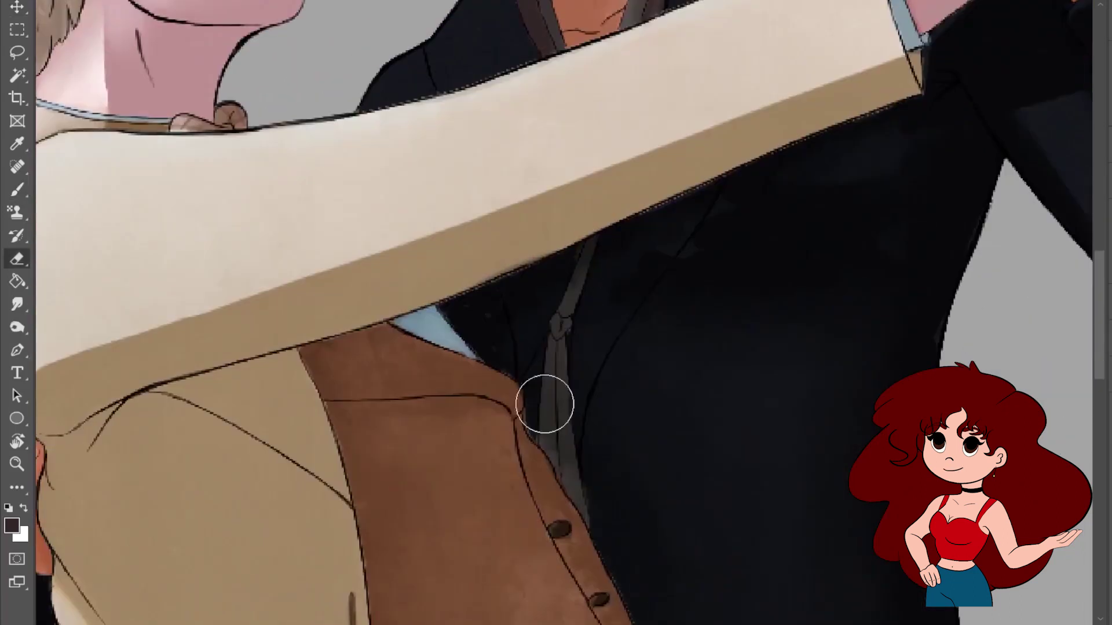
scroll(544, 404, "up", 3)
key("b")
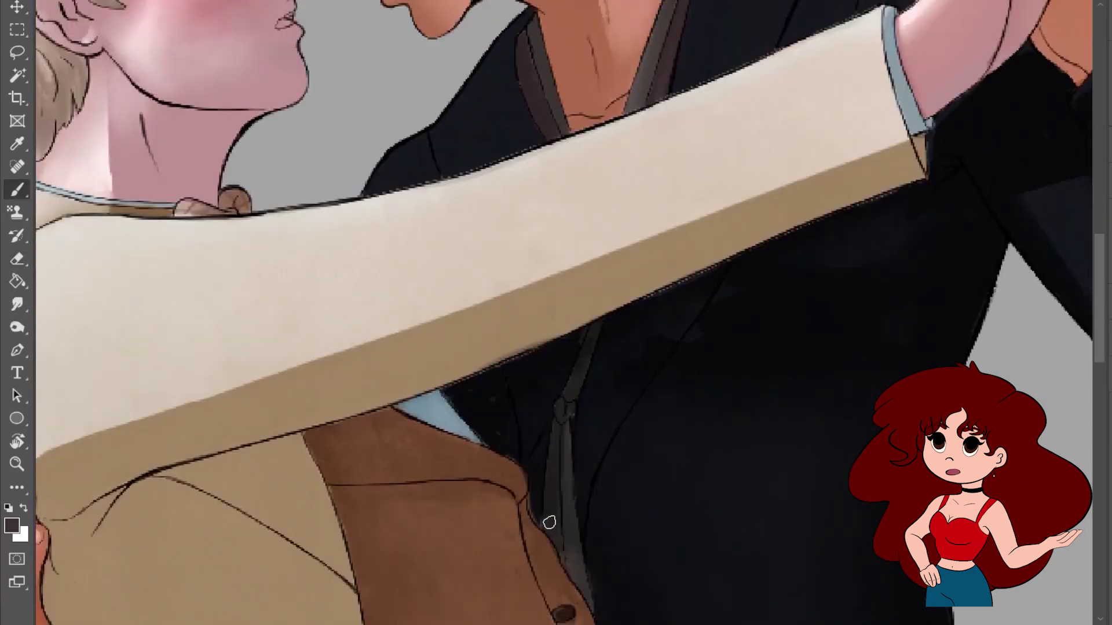
key("e")
scroll(552, 535, "down", 3)
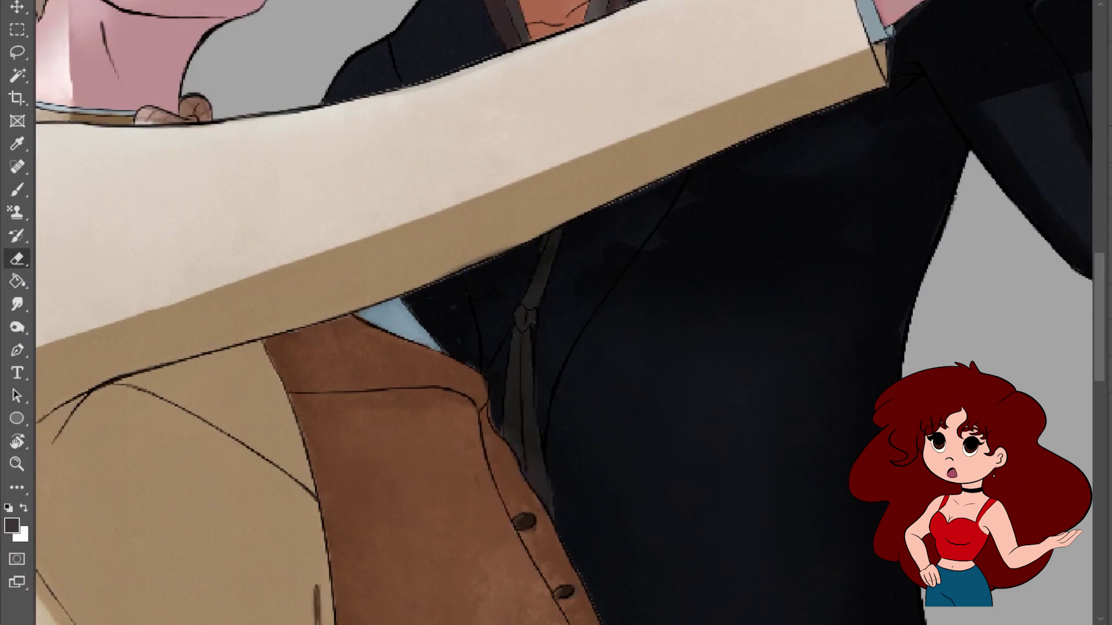
- Compare the scarf shading by undoing and redoing it, and rework its upper part and the collar in dark grey
key("ctrl+shift+z")
key("ctrl+z")
key("ctrl+shift+z")
scroll(557, 342, "up", 3)
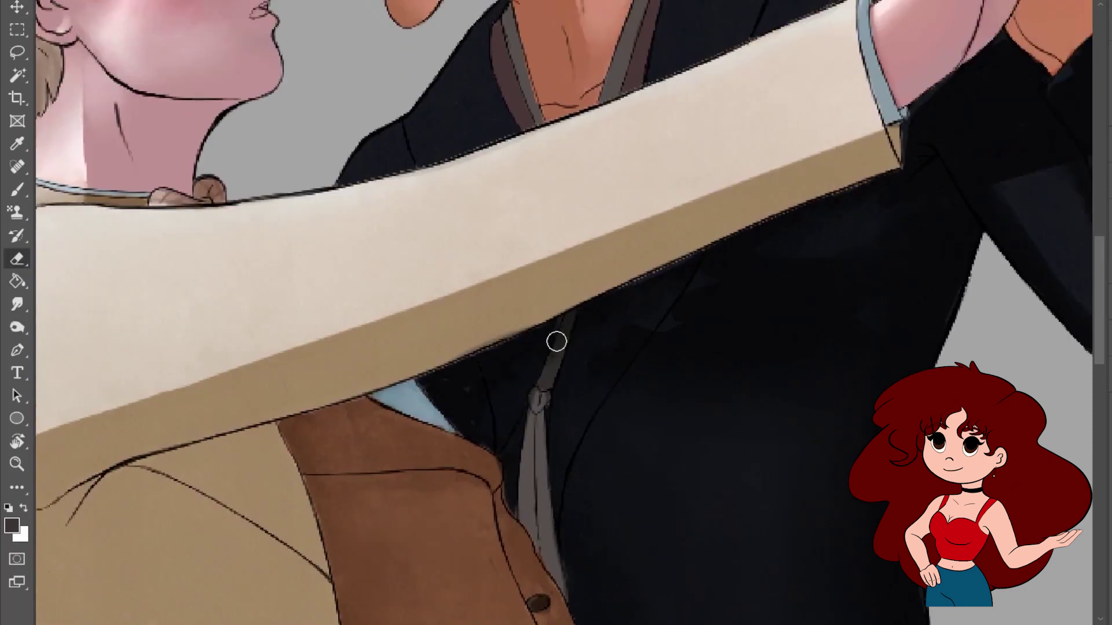
key("ctrl+z")
key("b")
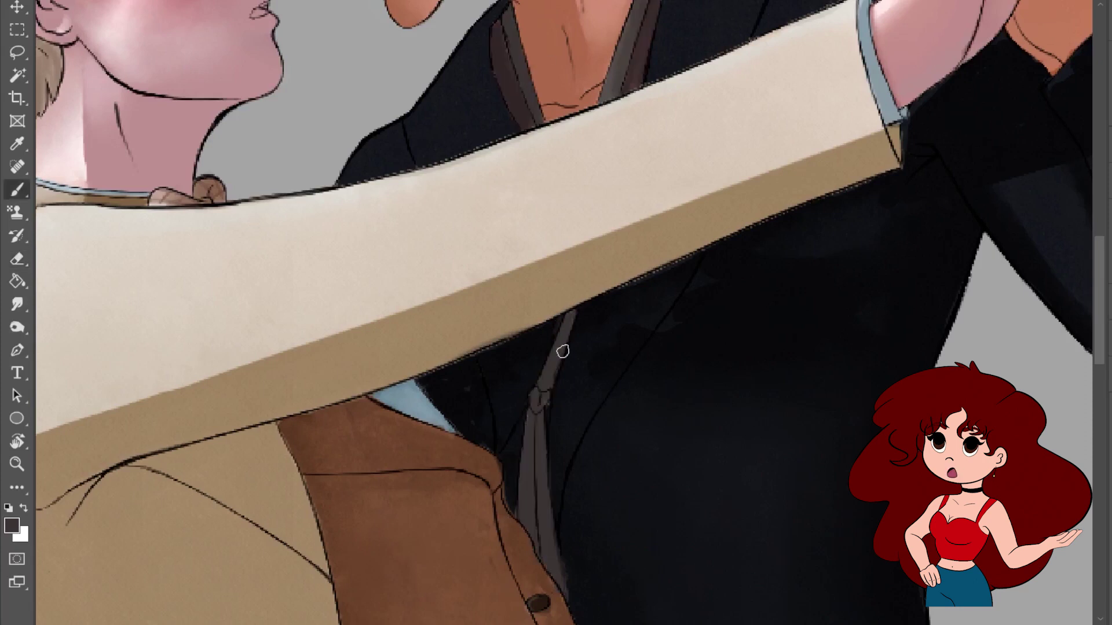
- Paint a grey edge highlight on the dark sleeve below the hand on the blond man's back, trimming it with the eraser
key("ctrl+0")
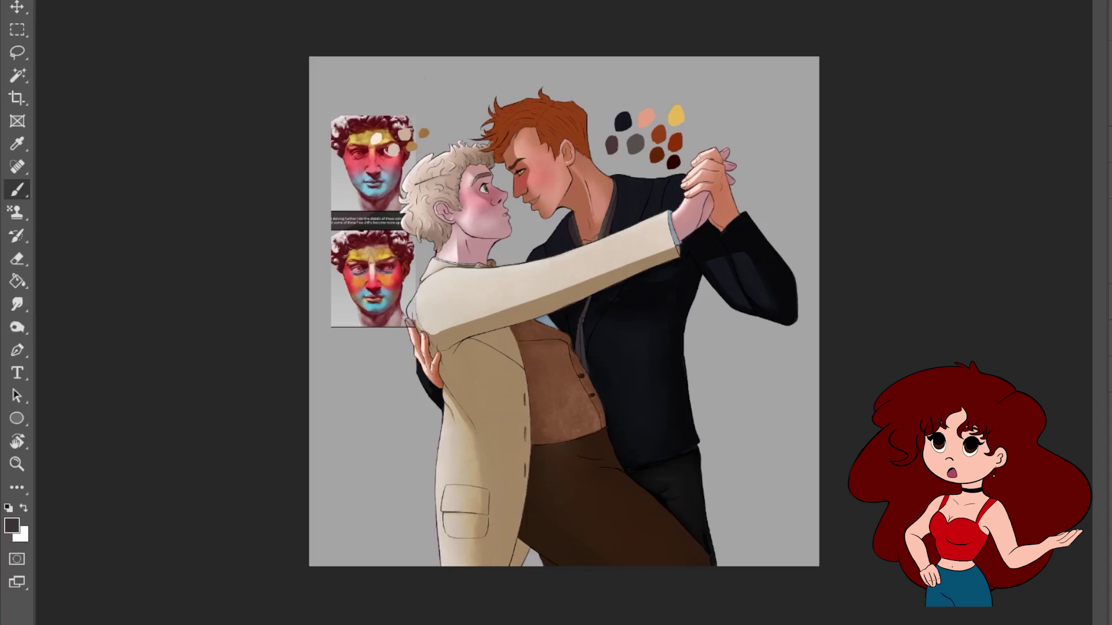
scroll(548, 231, "up", 3)
scroll(336, 425, "up", 2)
scroll(336, 424, "down", 3)
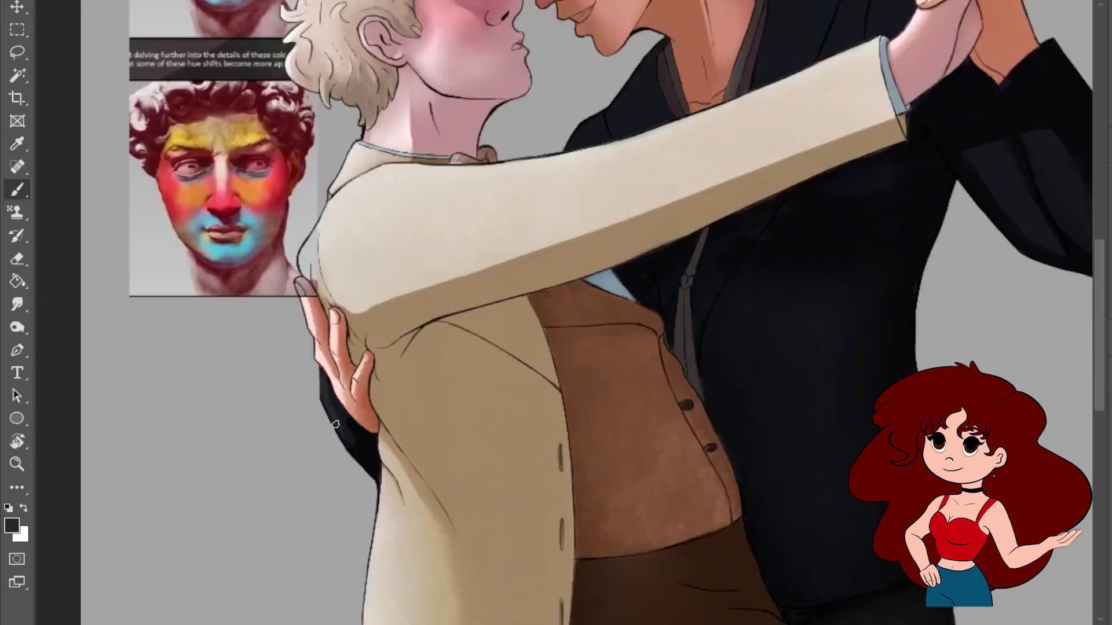
scroll(335, 424, "down", 2)
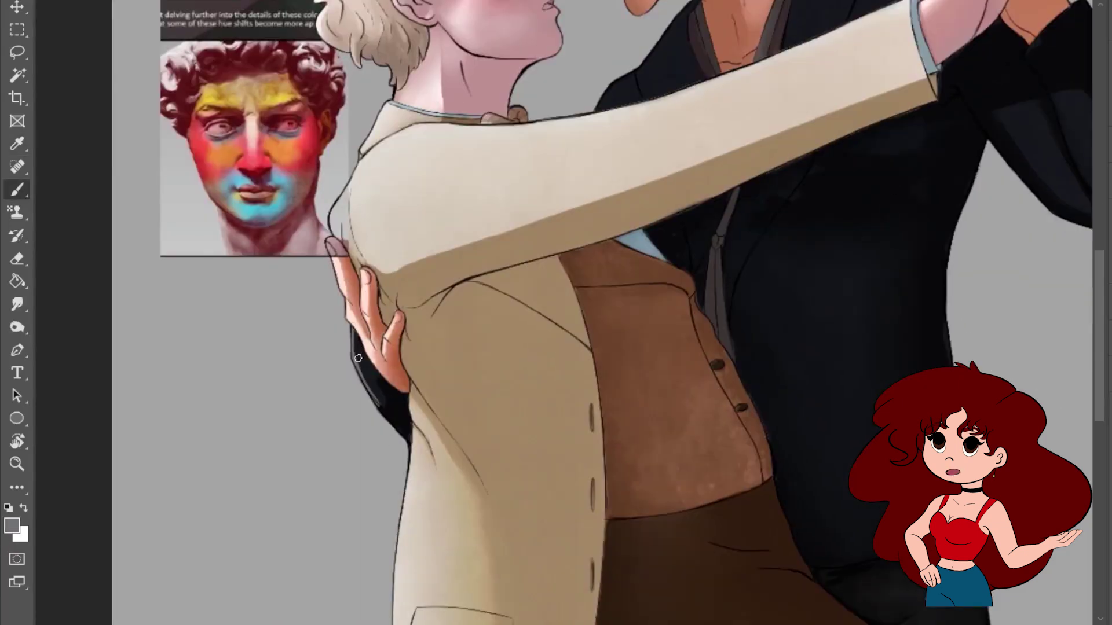
key("e")
key("b")
key("e")
key("b")
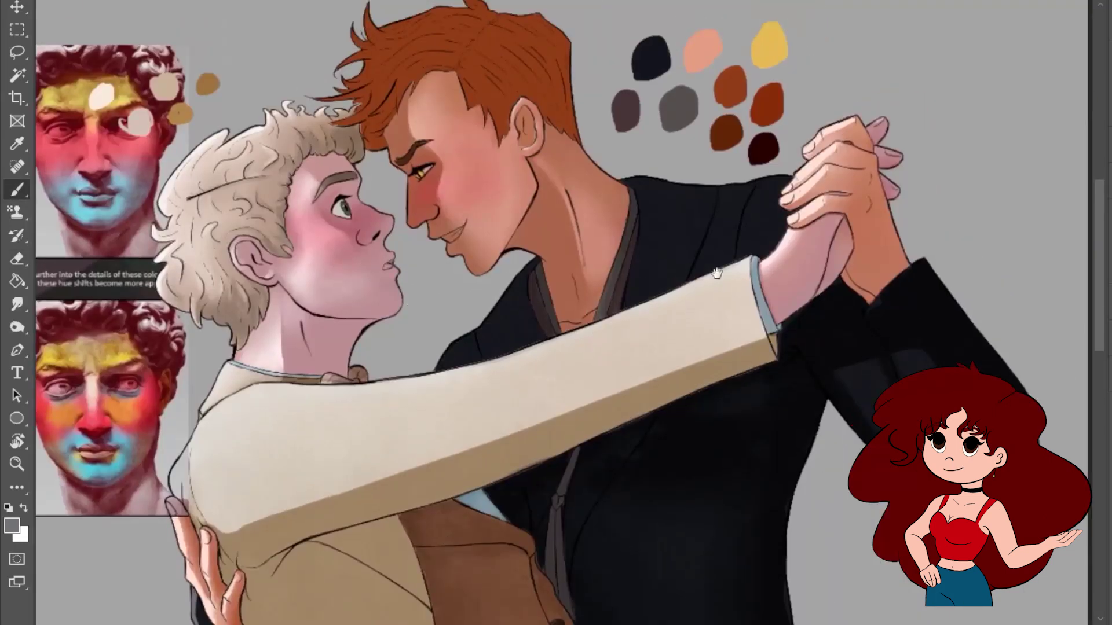
- Paint a grey highlight on the dark jacket's shoulder nearest the blond man, then erase and smudge it into the fabric
left_click_drag(717, 274, 750, 303)
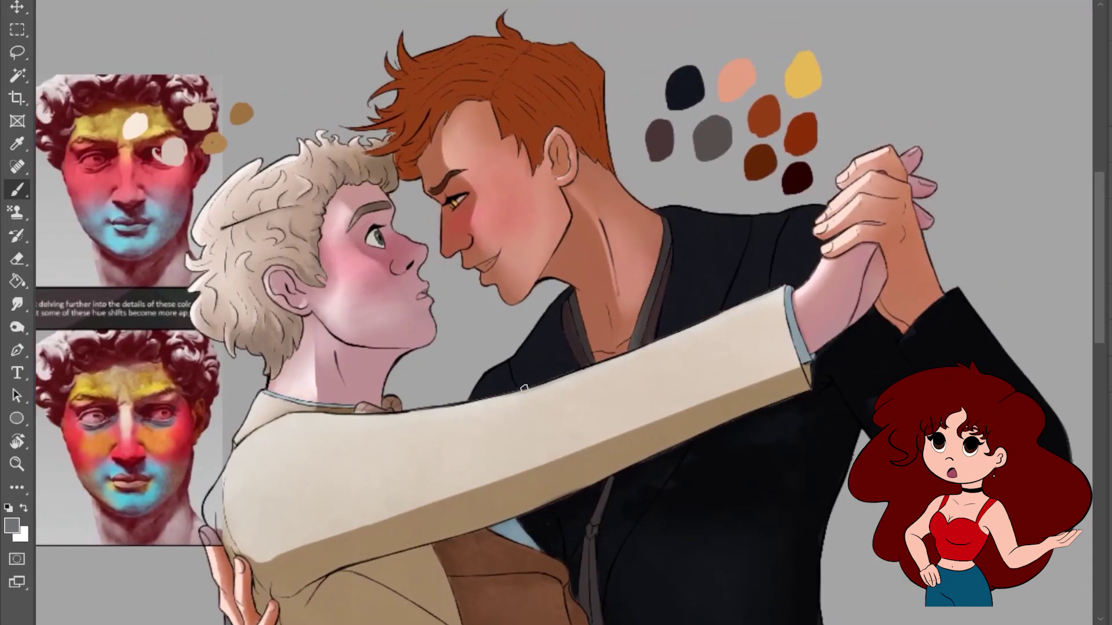
key("e")
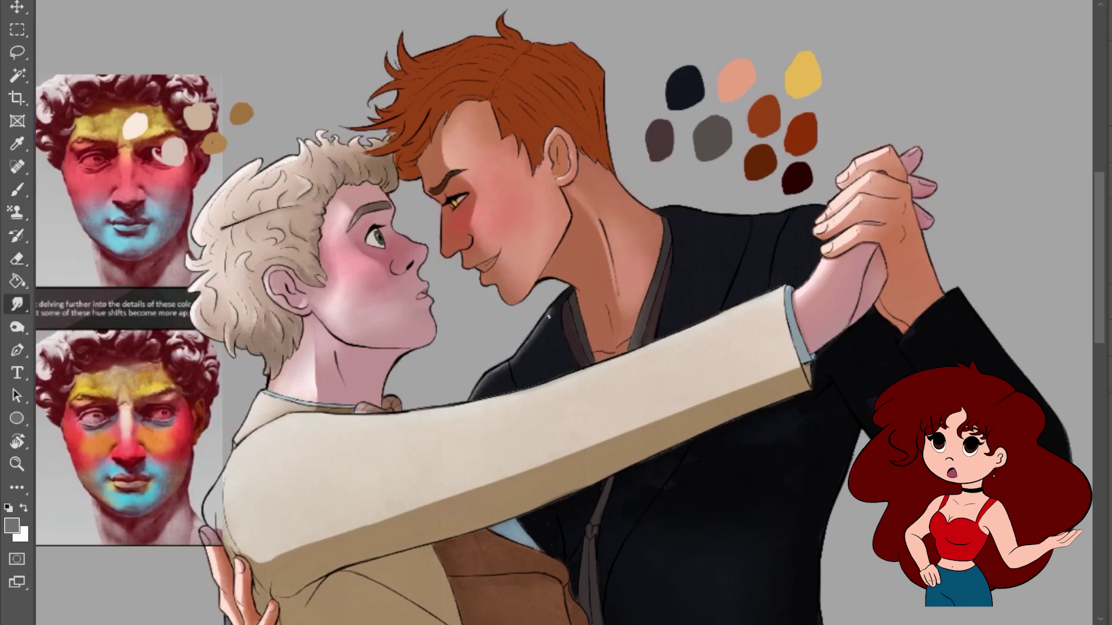
key("e")
key("r")
key("e")
key("r")
left_click_drag(940, 249, 997, 103)
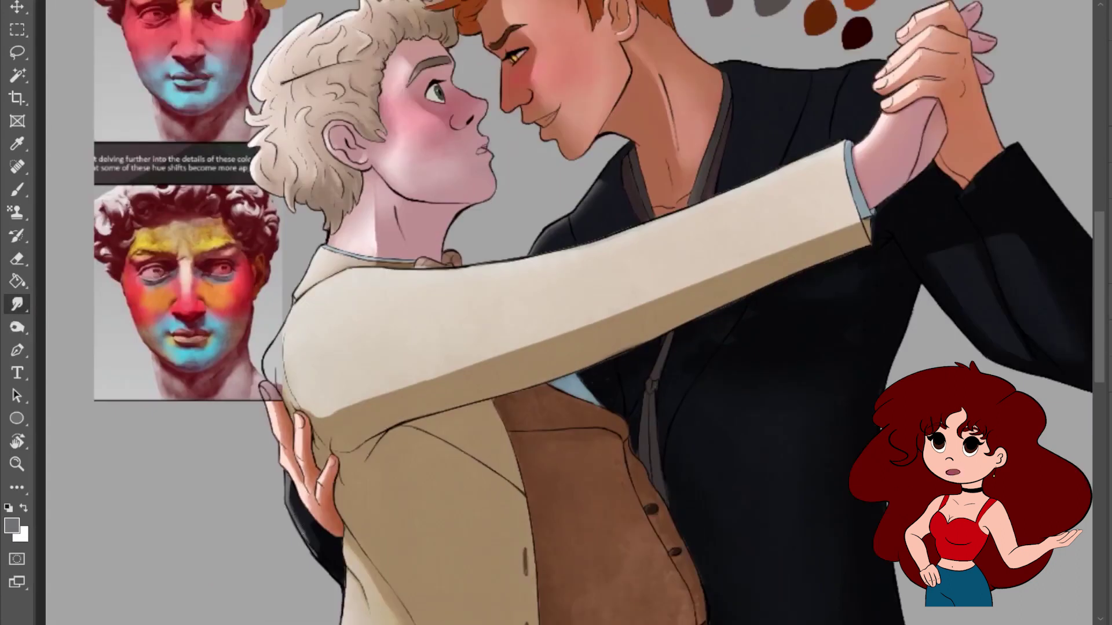
- Add a grey rim highlight along the top of the jacket's other shoulder, smudge it and trim its edge
mouse_move(847, 224)
left_mouse_down()
mouse_move(798, 188)
mouse_move(697, 182)
left_mouse_up()
key("b")
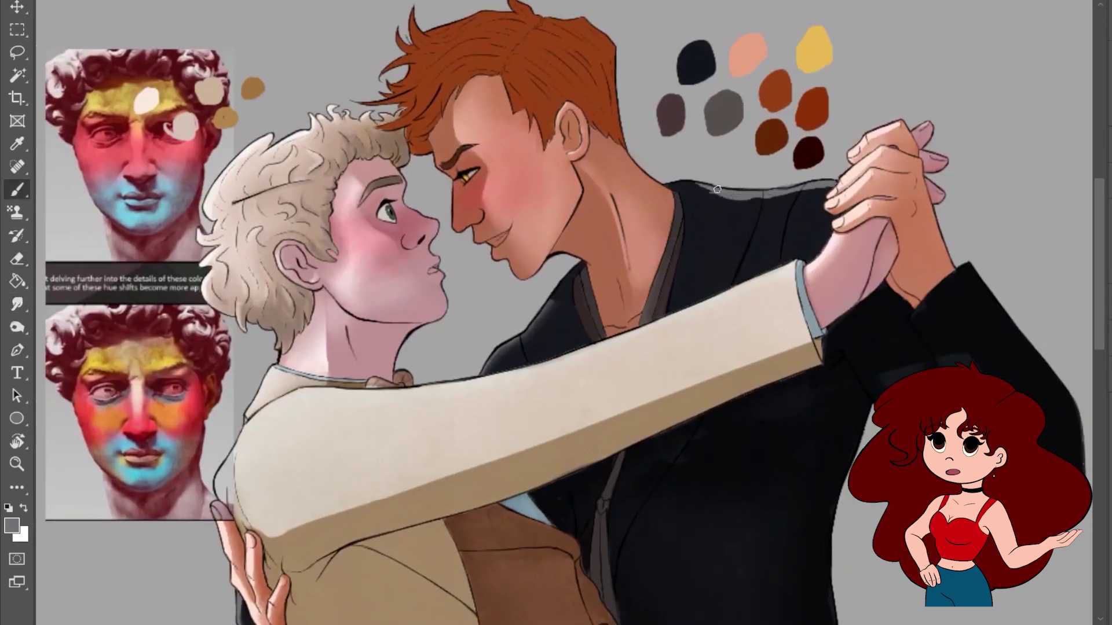
key("r")
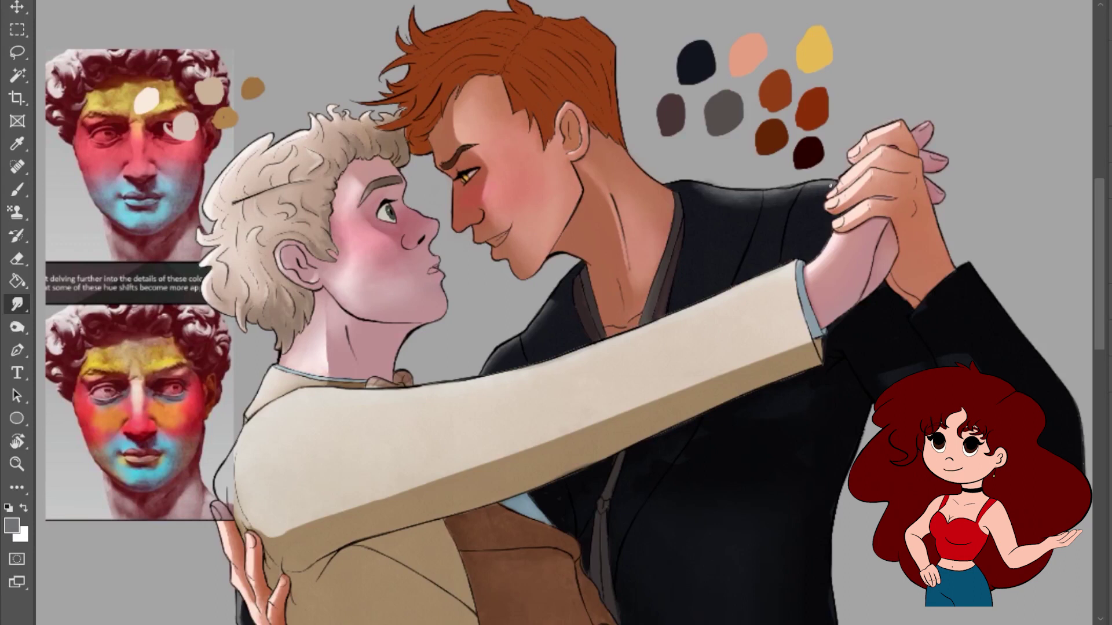
key("e")
left_click_drag(785, 249, 794, 188)
- Brush a grey highlight down the jacket's chest beside the collar and smudge it softly into the black
key("b")
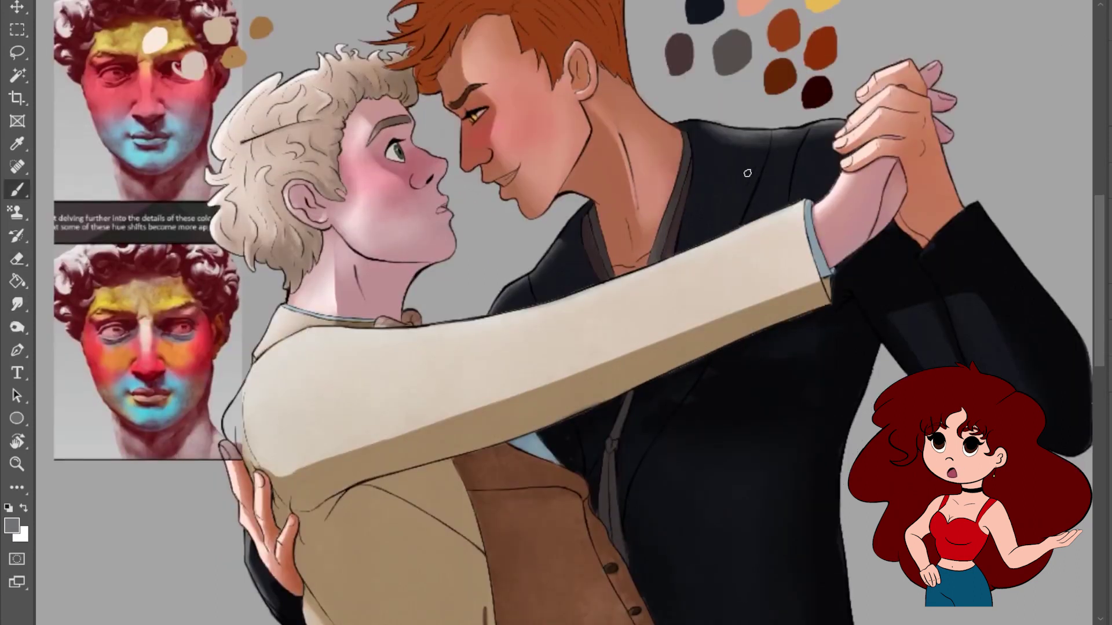
left_click_drag(728, 150, 702, 235)
key("r")
left_click_drag(712, 145, 680, 252)
mouse_move(698, 197)
left_mouse_down()
mouse_move(739, 158)
mouse_move(683, 249)
left_mouse_up()
left_click_drag(723, 145, 685, 256)
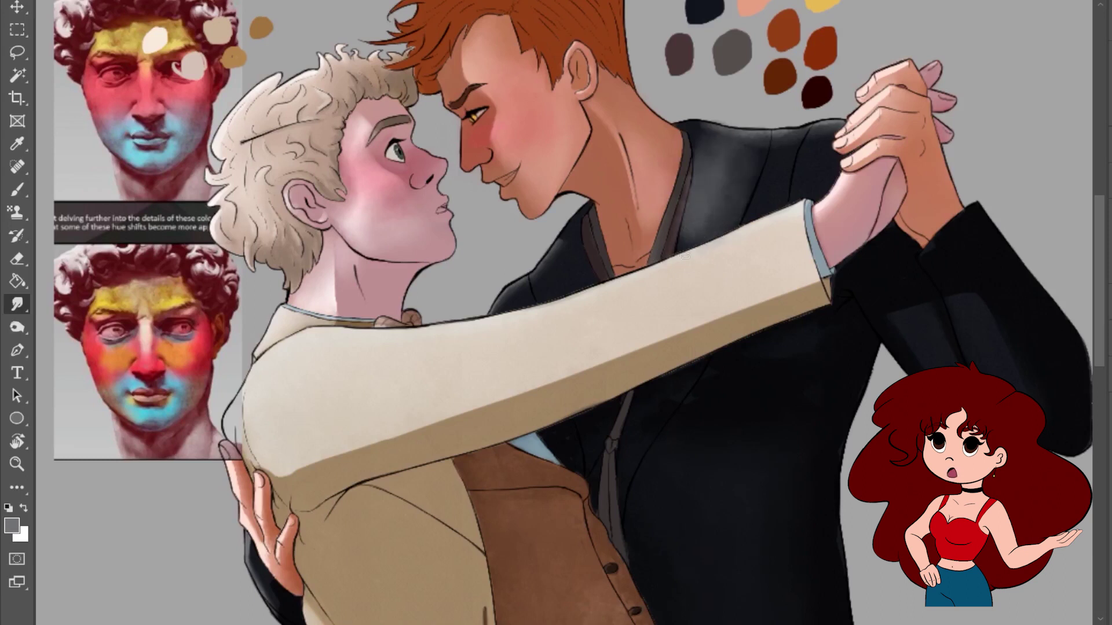
- Erase the chest highlight's spill along the collar, smudge its edge and sample the jacket's tone
key("e")
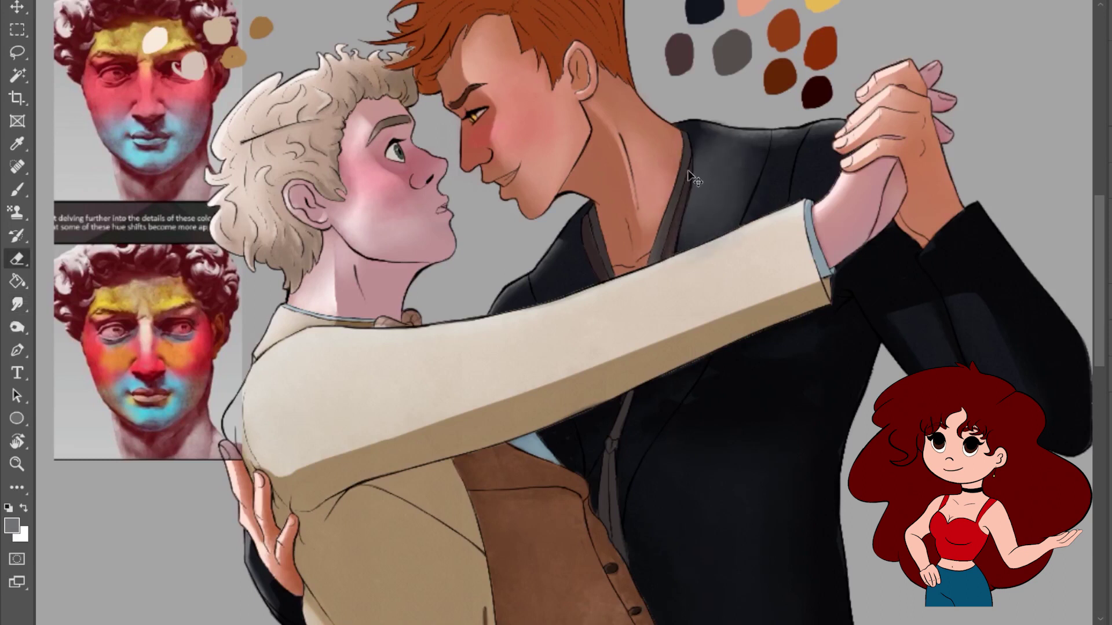
left_click_drag(555, 312, 592, 306)
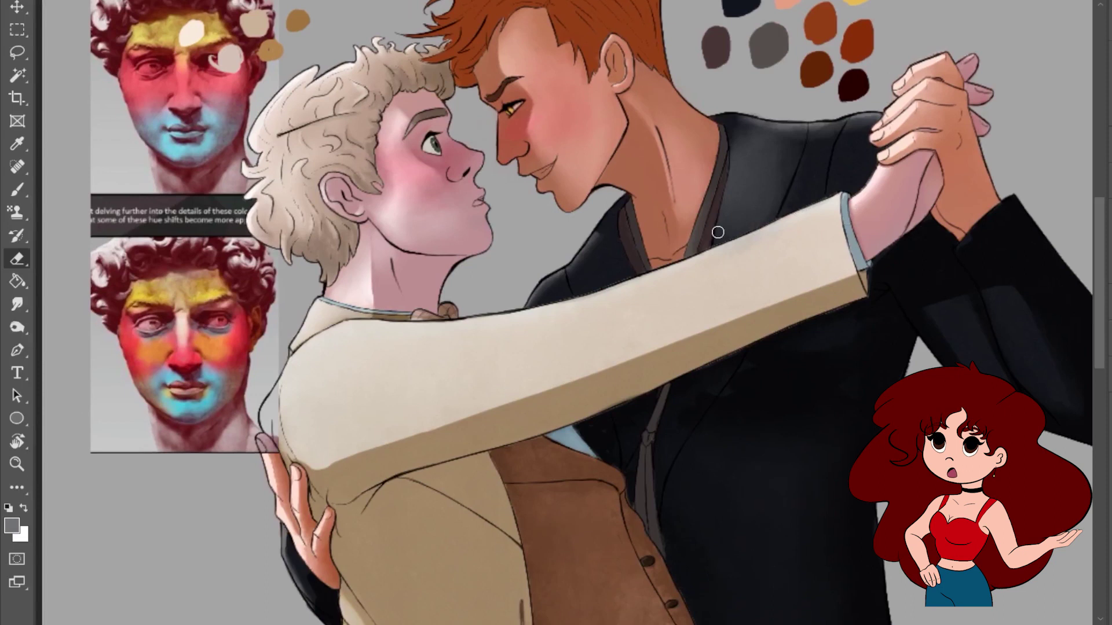
key("r")
left_click_drag(729, 188, 733, 177)
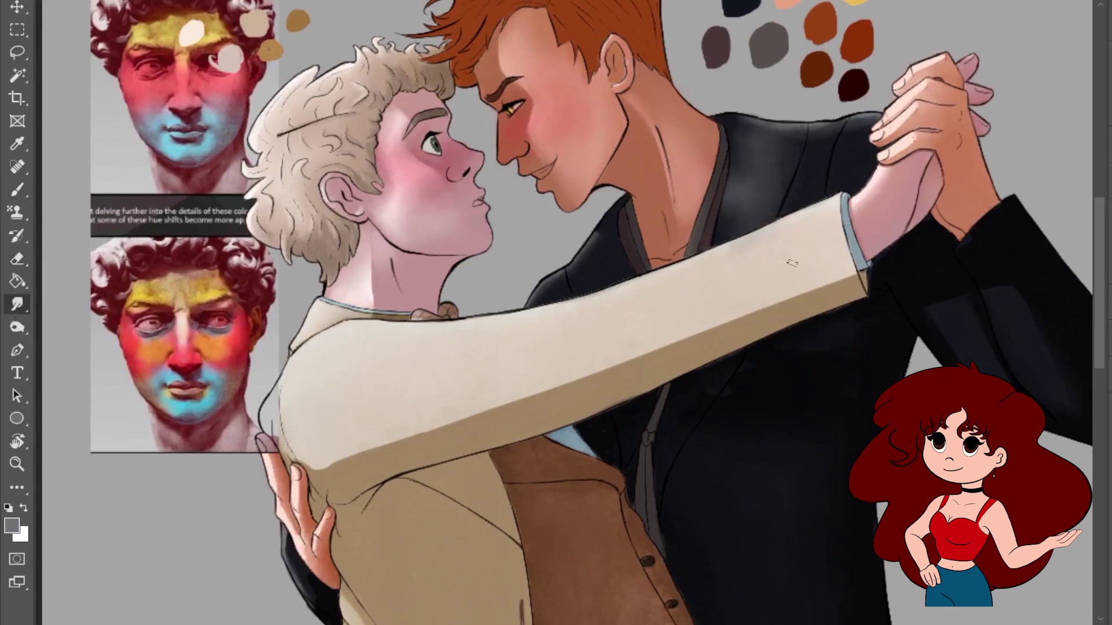
left_click_drag(792, 264, 826, 293)
key("b")
left_click(772, 198, "alt")
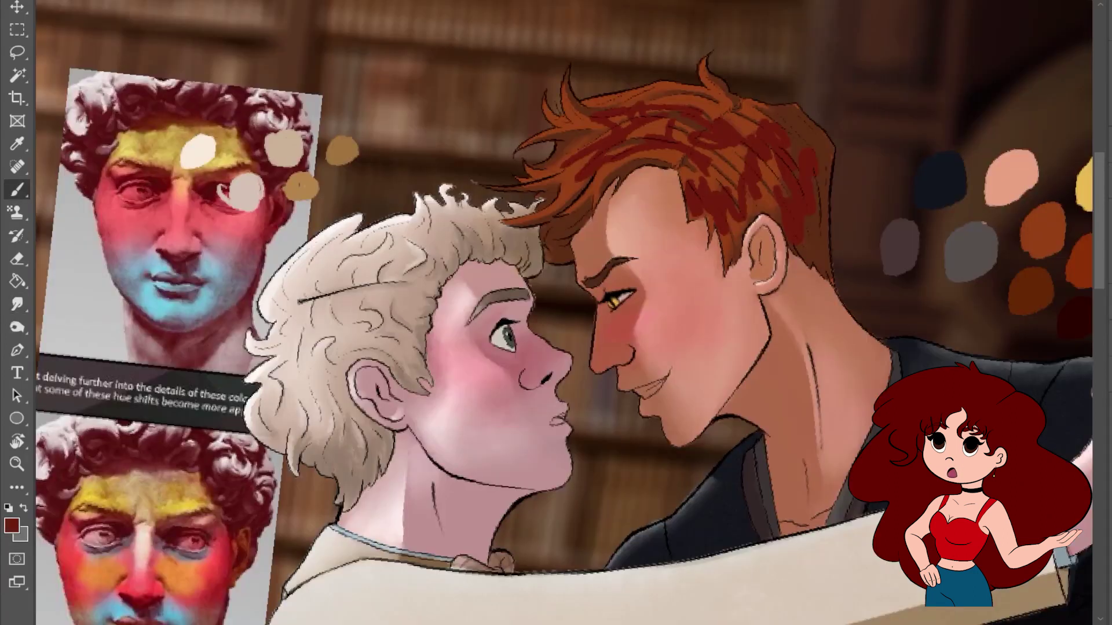
- Smudge the dark red strokes into the man's red hair and erase the colour outside its outline
key("r")
mouse_move(558, 176)
left_mouse_down()
mouse_move(730, 104)
mouse_move(753, 173)
mouse_move(730, 104)
left_mouse_up()
key("e")
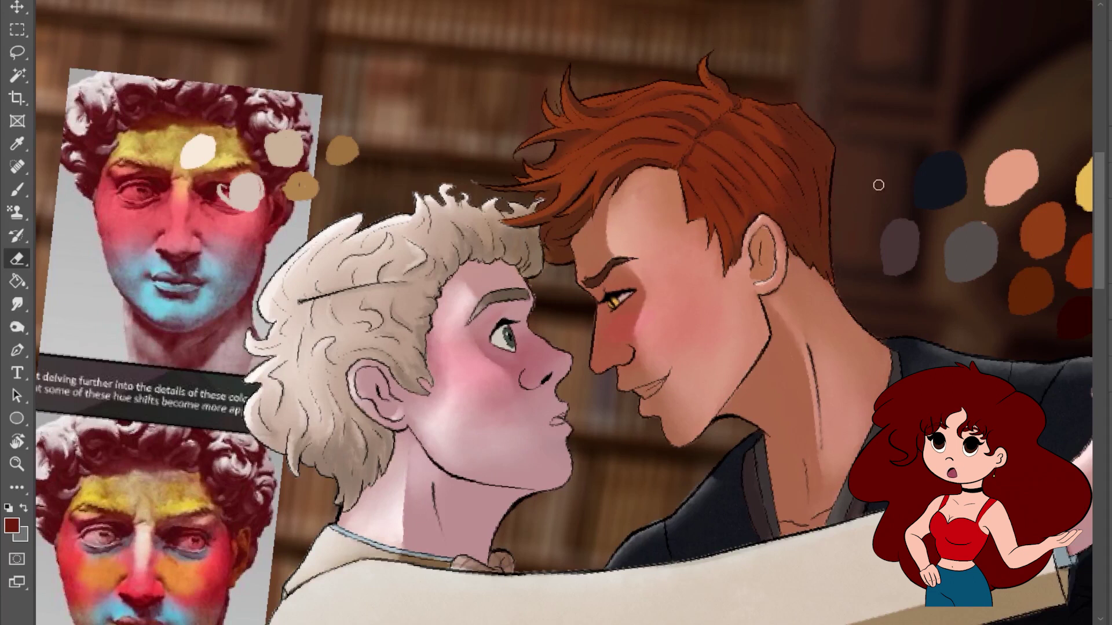
left_click_drag(793, 92, 619, 151)
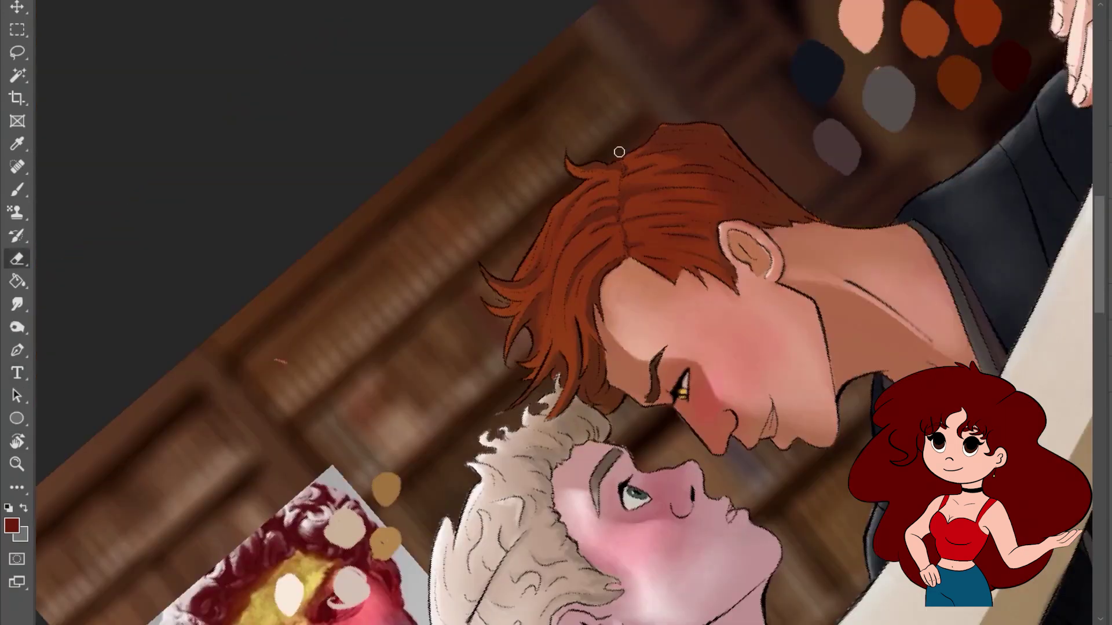
key("Escape")
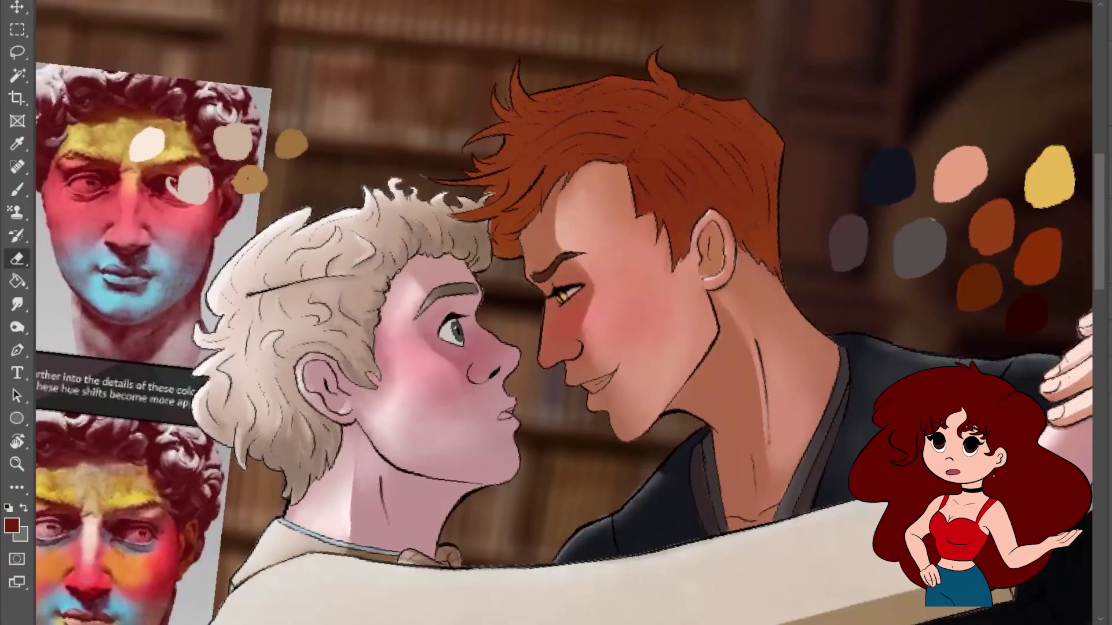
- Paint shadow strands through the fringe and top of the red hair with a sampled dark red
key("b")
mouse_move(776, 365)
left_mouse_down()
mouse_move(881, 284)
mouse_move(872, 362)
left_mouse_up()
left_click(73, 470, "alt")
mouse_move(562, 199)
left_mouse_down()
mouse_move(645, 147)
mouse_move(608, 197)
mouse_move(637, 131)
left_mouse_up()
key("r")
key("b")
mouse_move(634, 84)
left_mouse_down()
mouse_move(595, 104)
mouse_move(610, 100)
left_mouse_up()
- Smudge the dark red shadows along the hair strands from the fringe to the back of the head
key("r")
key("r")
left_click_drag(647, 171, 579, 100)
key("e")
key("r")
left_click_drag(741, 91, 792, 146)
- Add more dark red strokes to the front locks of the red hair to deepen their shadows
key("r")
key("r")
left_click_drag(606, 269, 666, 232)
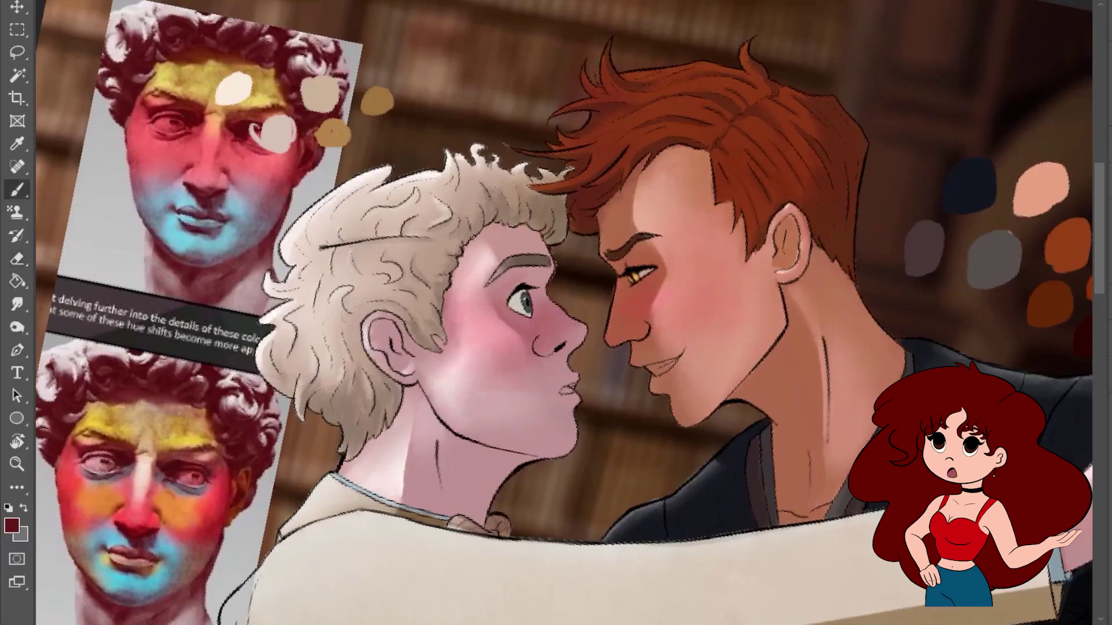
key("b")
left_click_drag(631, 70, 597, 150)
- Rotate the canvas view back upright and review the illustration at a smaller scale
key("ctrl+minus")
key("ctrl+minus")
scroll(984, 155, "up", 3)
key("t")
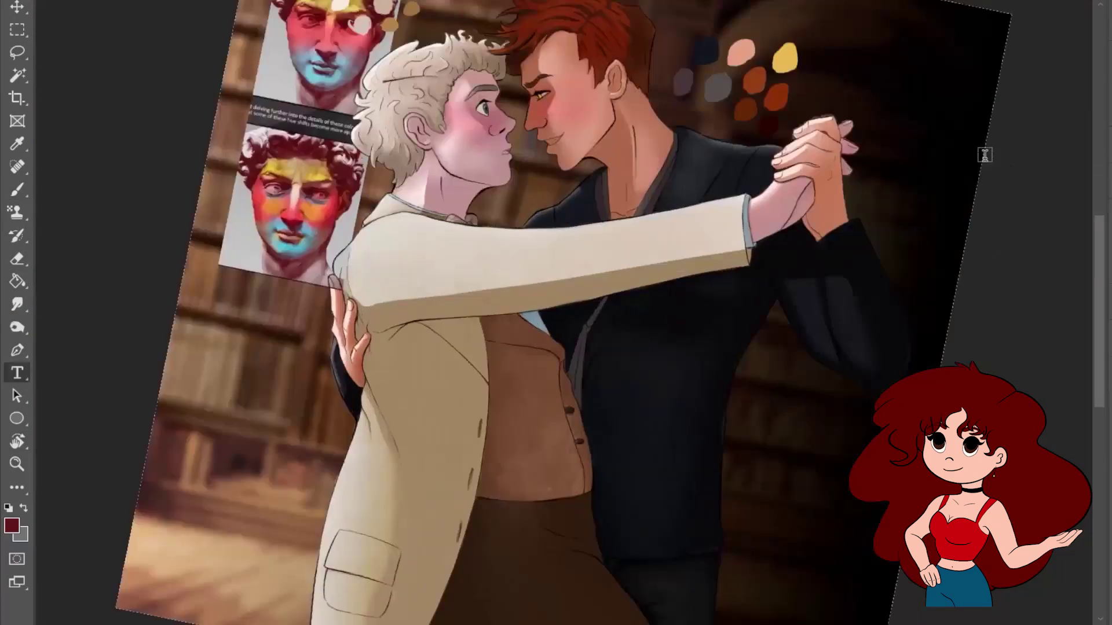
key("r")
left_click_drag(921, 322, 988, 272)
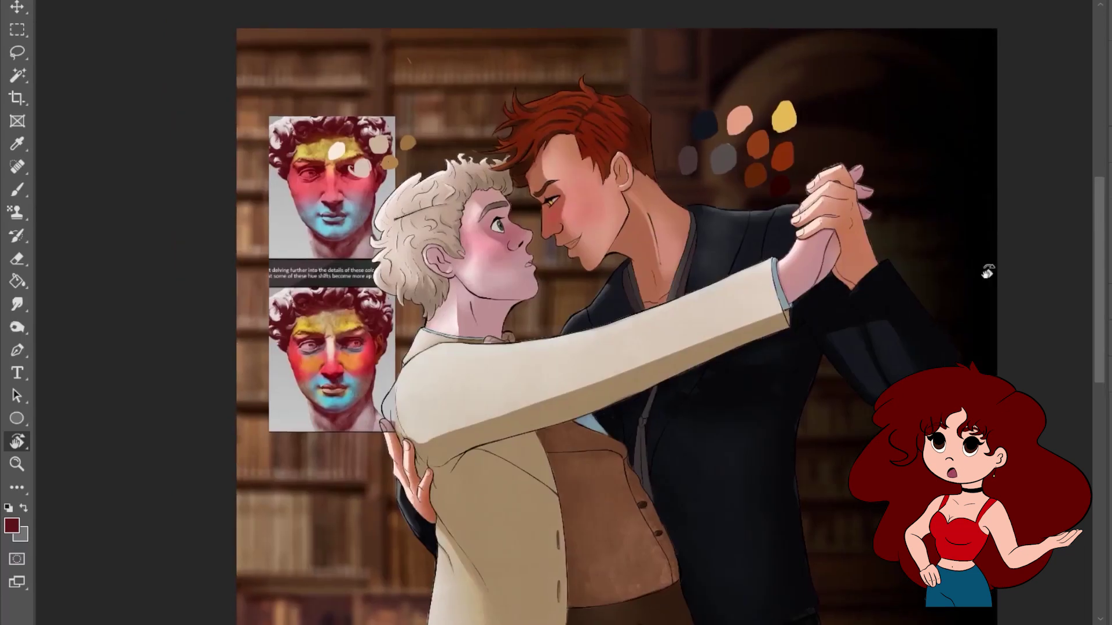
- Paint coral-red highlights along the upturned front lock of the red-haired man's hair
key("b")
scroll(488, 48, "up", 3)
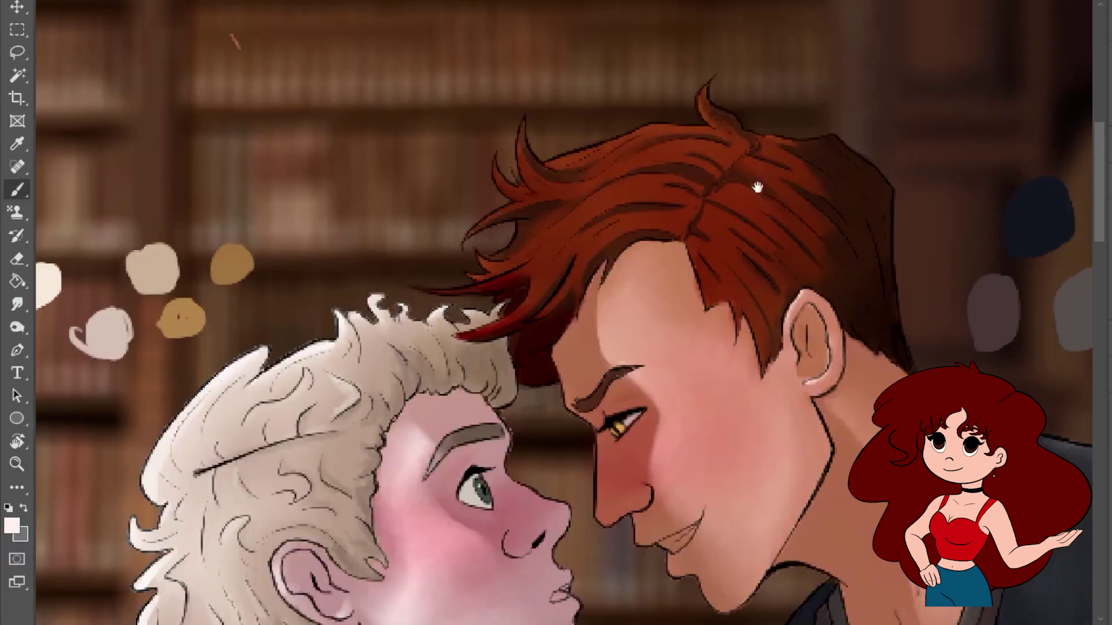
scroll(753, 179, "up", 1)
scroll(753, 180, "left", 2)
left_click(636, 257, "alt")
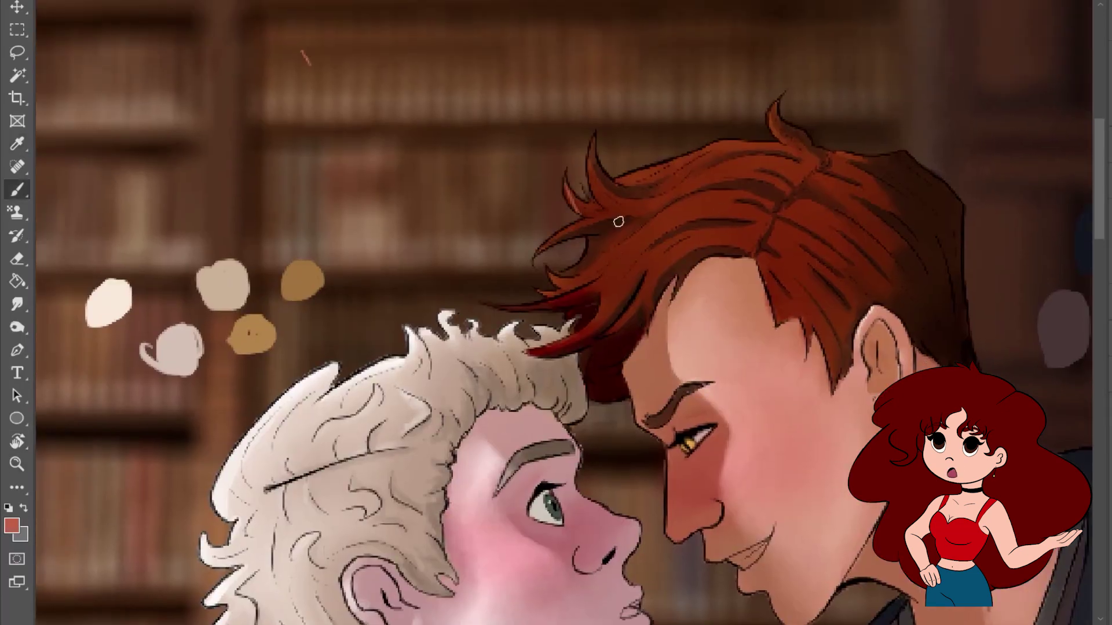
key("e")
key("b")
left_click_drag(593, 144, 605, 205)
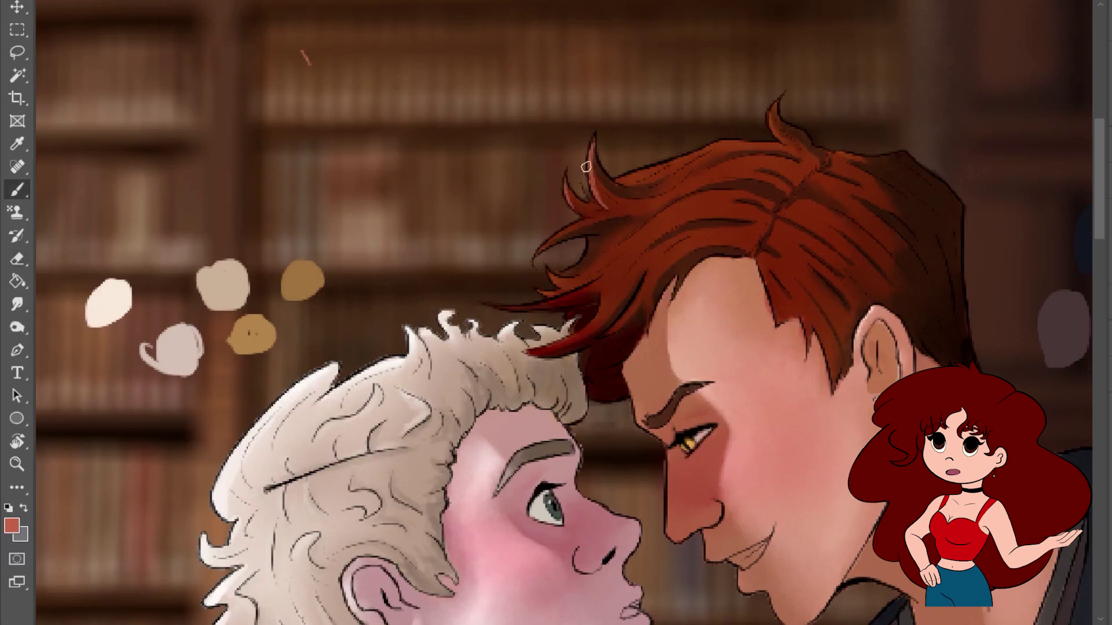
- Extend the coral-red highlights along the fringe tips and the top edge of the red hair
key("e")
key("b")
scroll(545, 243, "down", 2)
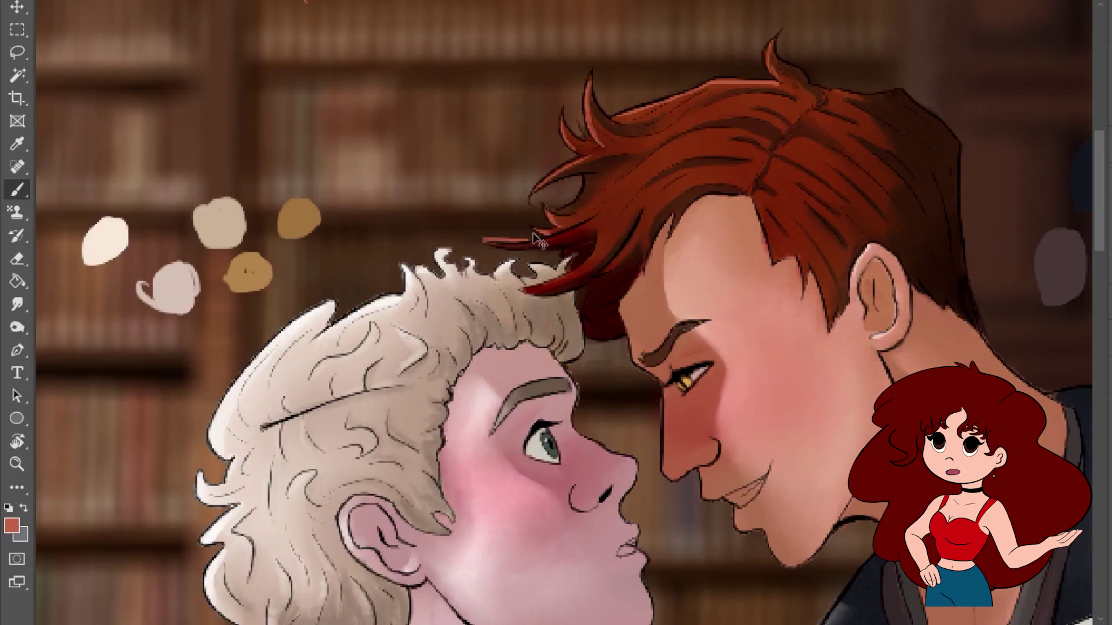
scroll(331, 48, "down", 2)
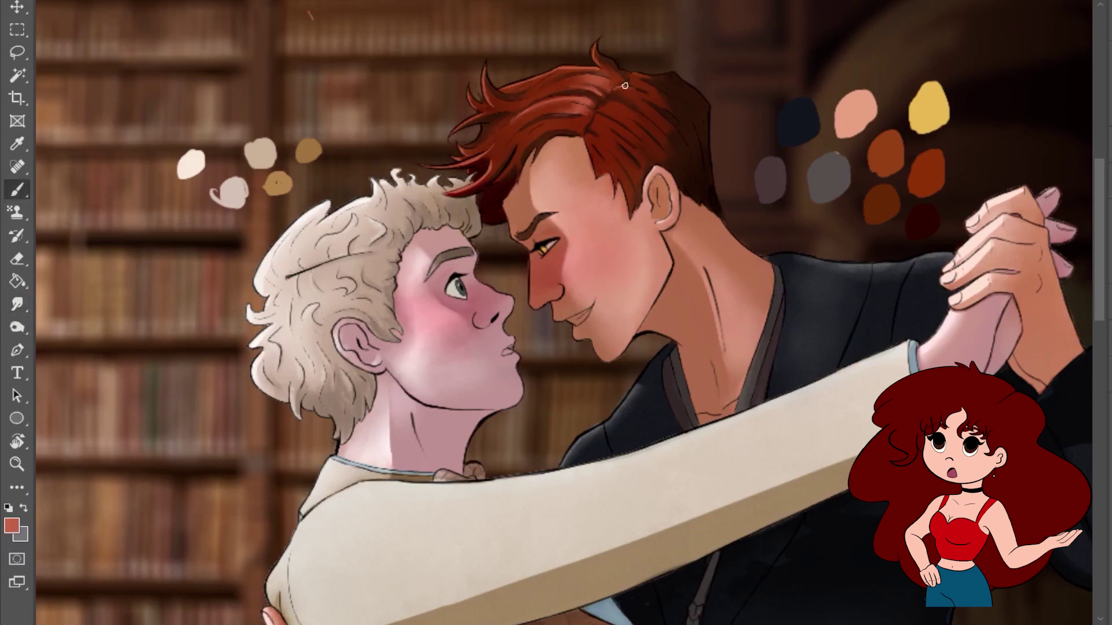
- Add coral-red highlight strokes around the parting and side of the red hair, smudging them along the strands
key("r")
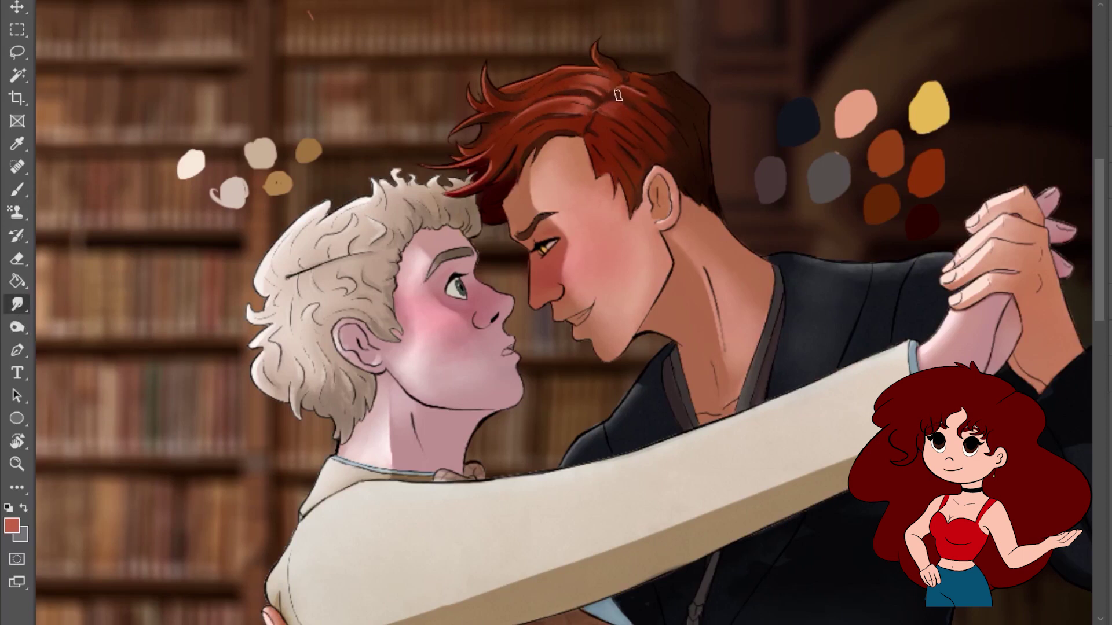
key("b")
key("r")
key("b")
key("r")
key("b")
key("r")
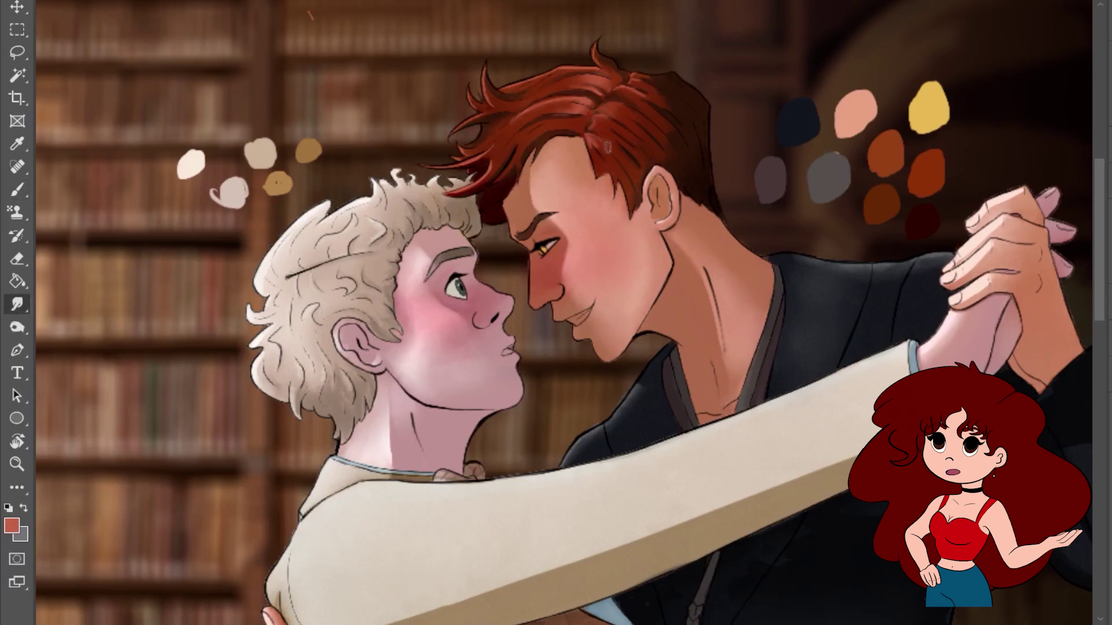
key("b")
key("r")
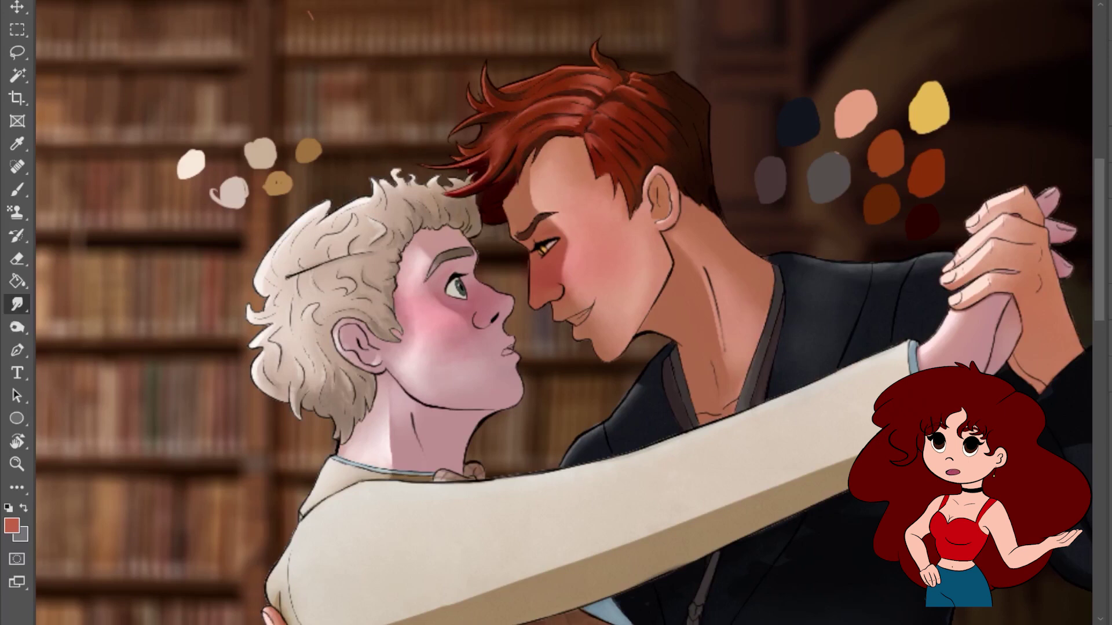
- Paint thin light pink highlights along the front locks and upper strands of the red hair
key("ctrl+0")
key("ctrl+plus")
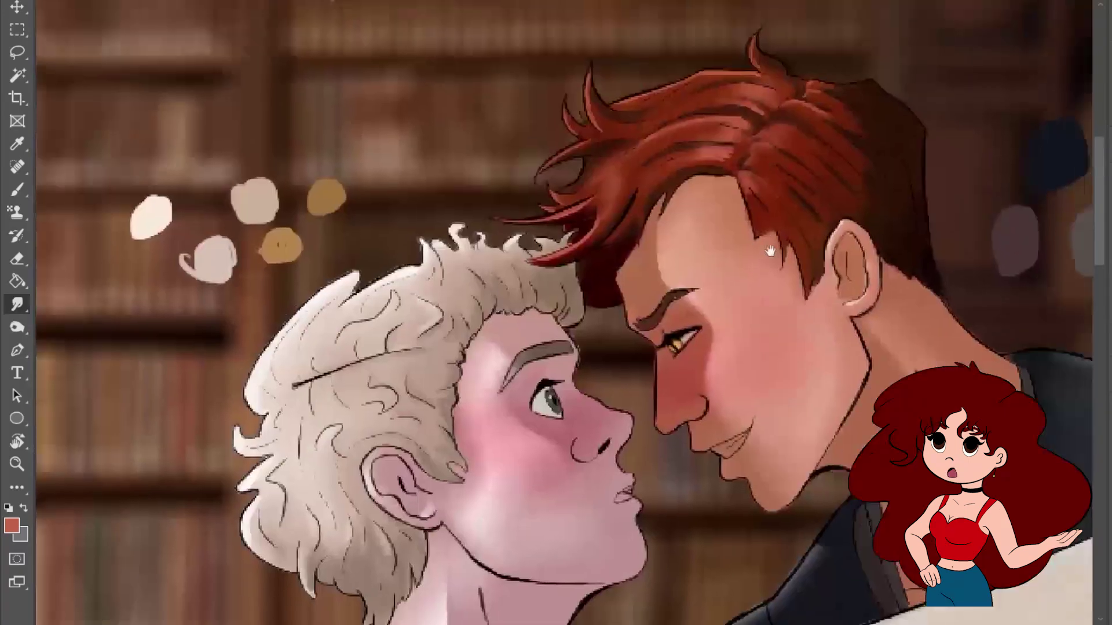
key("i")
key("b")
left_click_drag(522, 82, 504, 128)
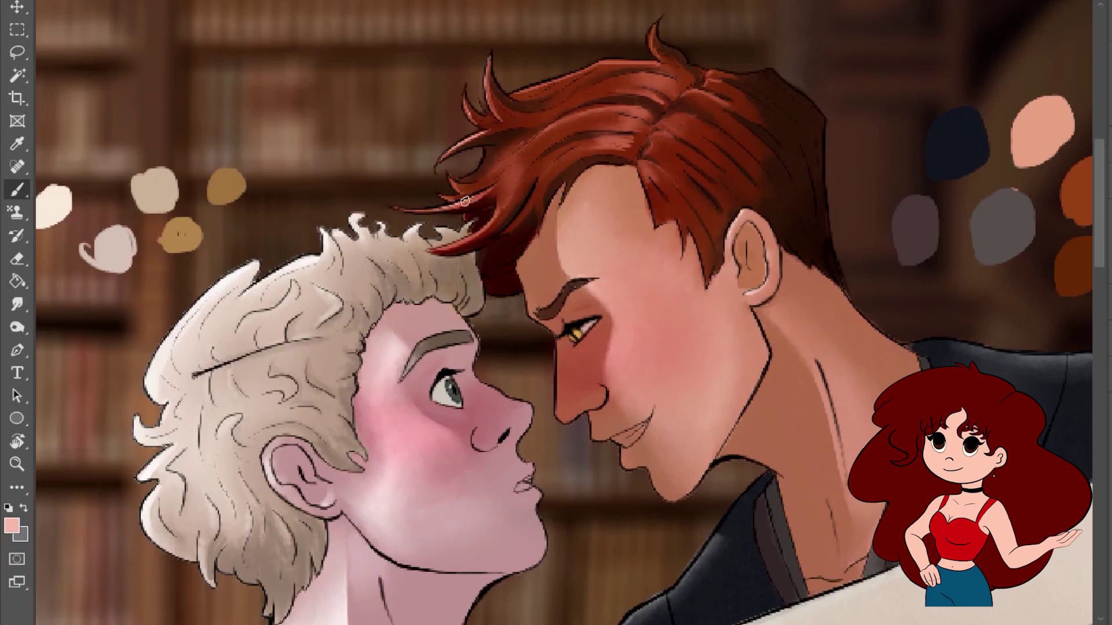
left_click_drag(521, 94, 441, 58)
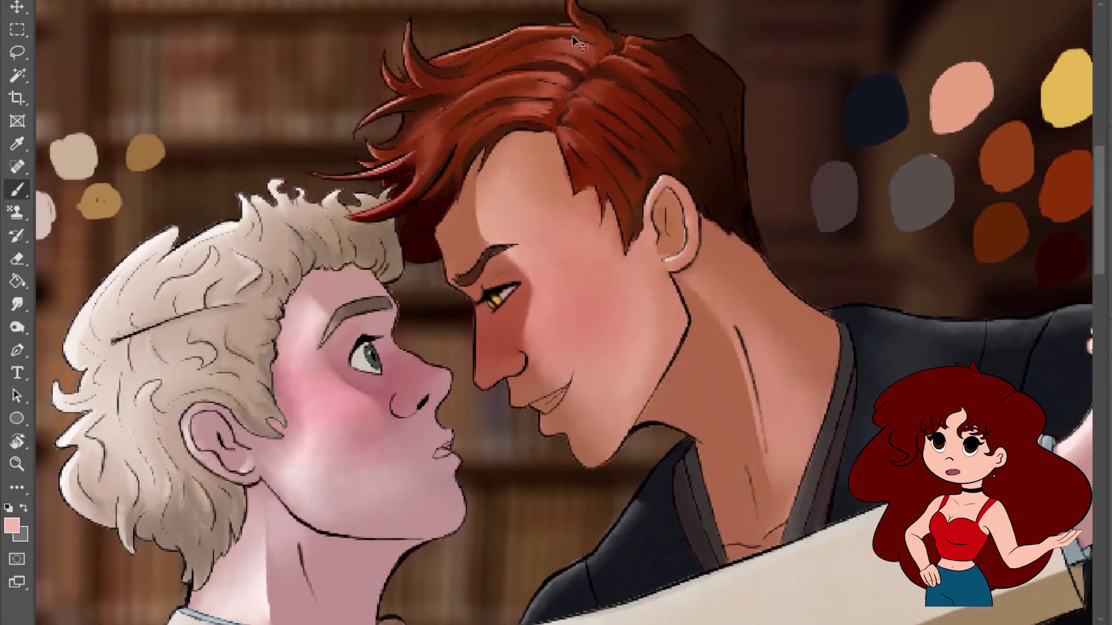
left_click_drag(425, 103, 431, 202)
left_click_drag(580, 98, 572, 77)
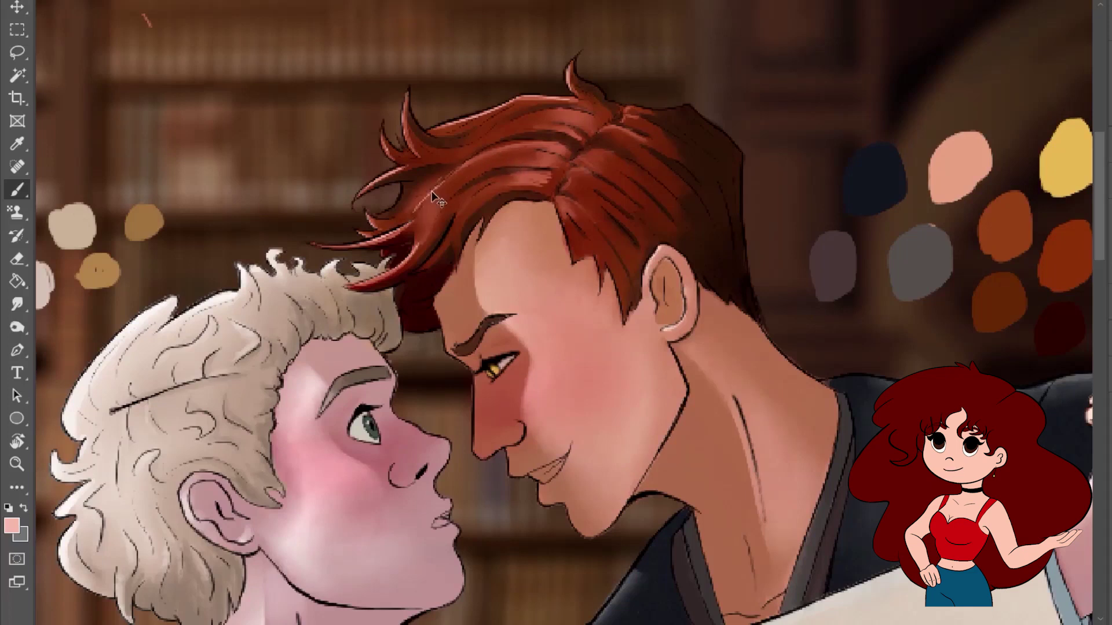
- Paint a light yellow patch over the red-haired man's eye and the skin around it
scroll(406, 452, "up", 5)
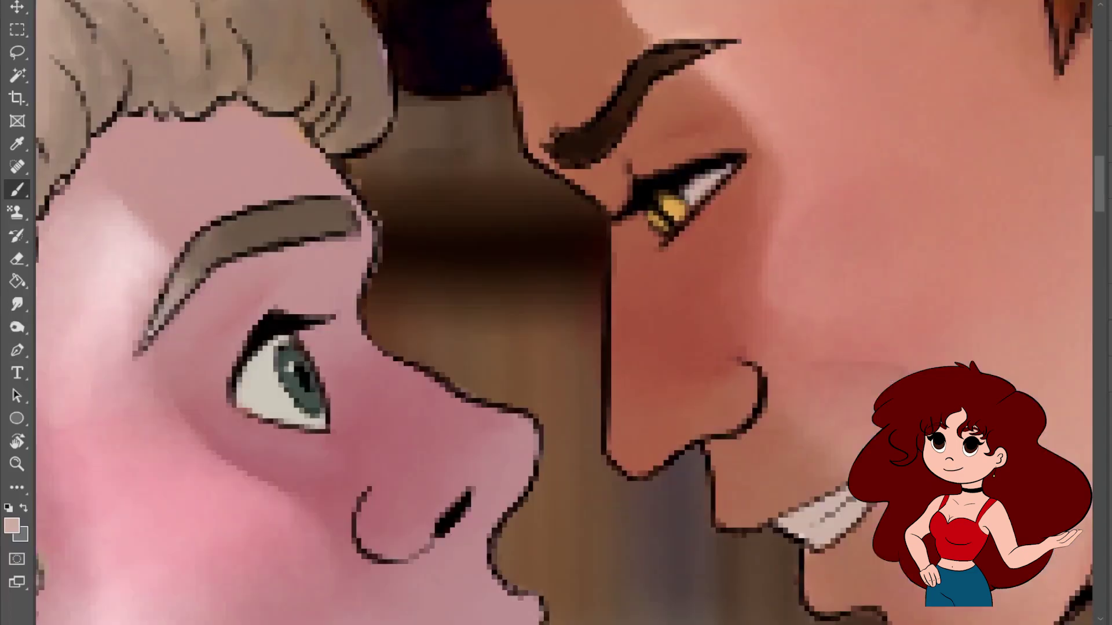
left_click_drag(817, 351, 841, 379)
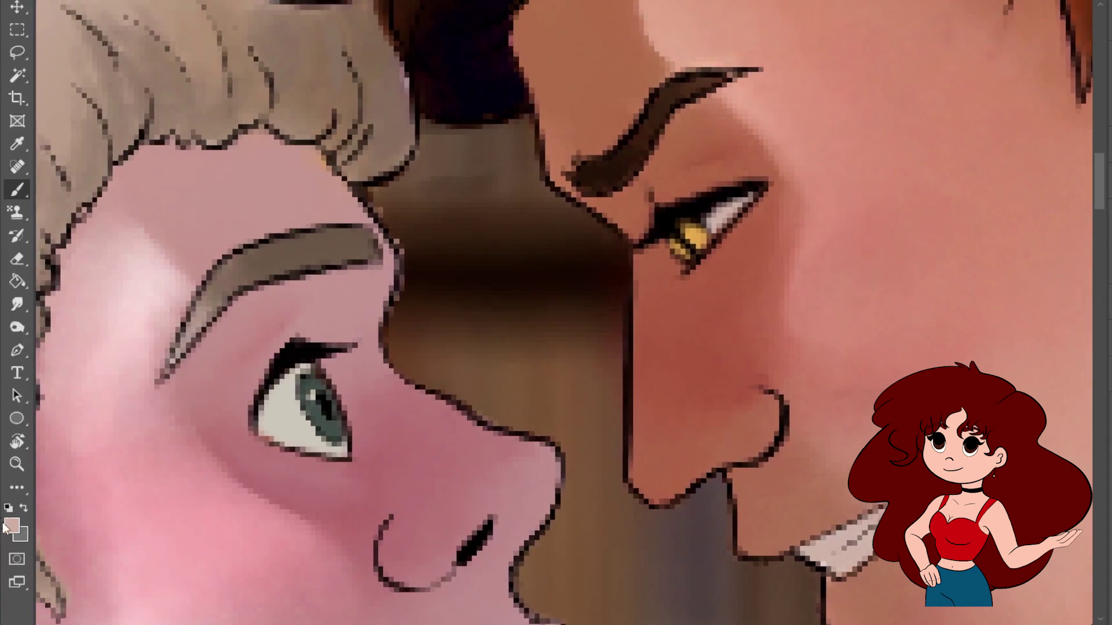
key("i")
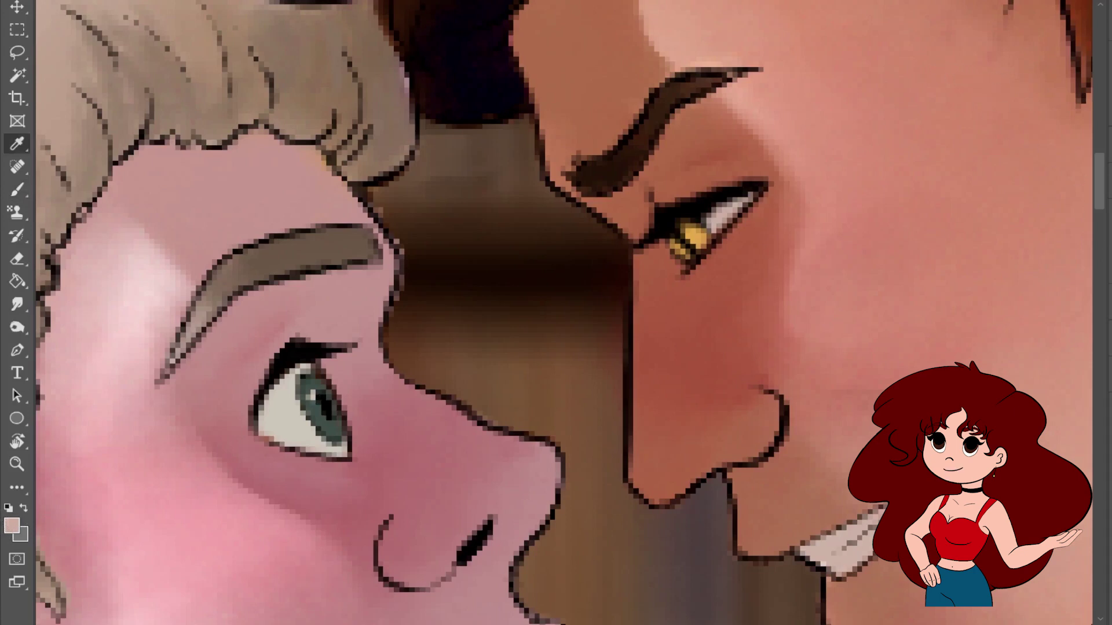
key("b")
left_click_drag(851, 243, 794, 248)
left_click(643, 238, "alt")
left_click(660, 254)
mouse_move(640, 248)
left_mouse_down()
mouse_move(602, 269)
mouse_move(641, 210)
mouse_move(643, 302)
mouse_move(597, 246)
mouse_move(637, 263)
mouse_move(572, 229)
left_mouse_up()
- Smudge the yellow patch outward into a soft glow around the eye, undoing unwanted strokes
left_click(17, 304)
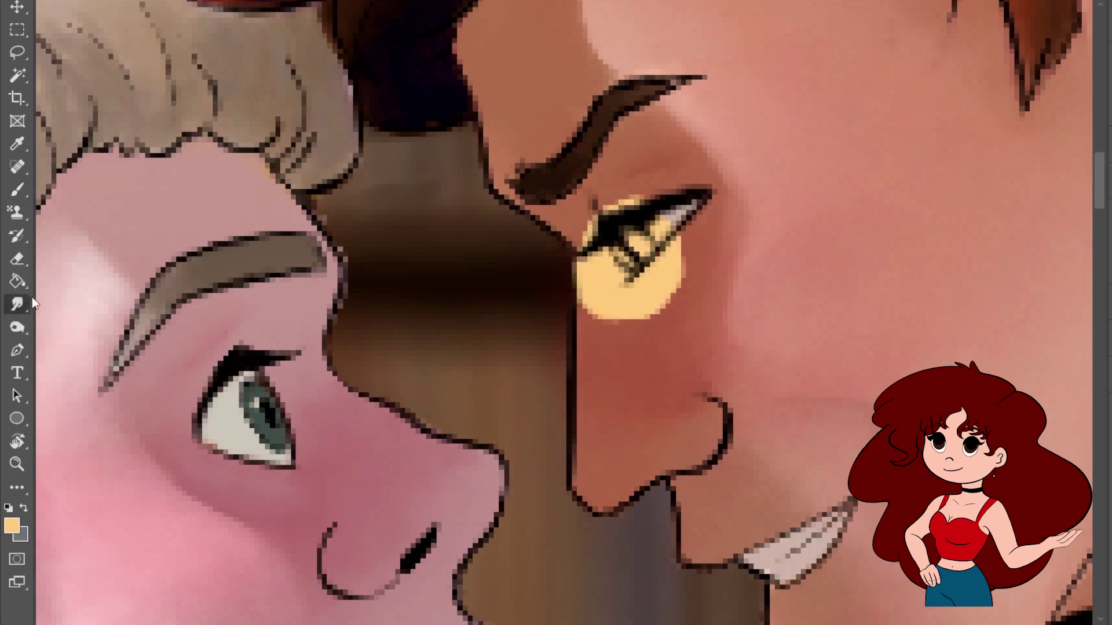
left_click_drag(564, 290, 634, 210)
key("ctrl+z")
left_click_drag(678, 261, 585, 185)
key("ctrl+z")
mouse_move(637, 307)
left_mouse_down()
mouse_move(605, 311)
mouse_move(584, 247)
mouse_move(628, 210)
mouse_move(689, 218)
left_mouse_up()
key("ctrl+z")
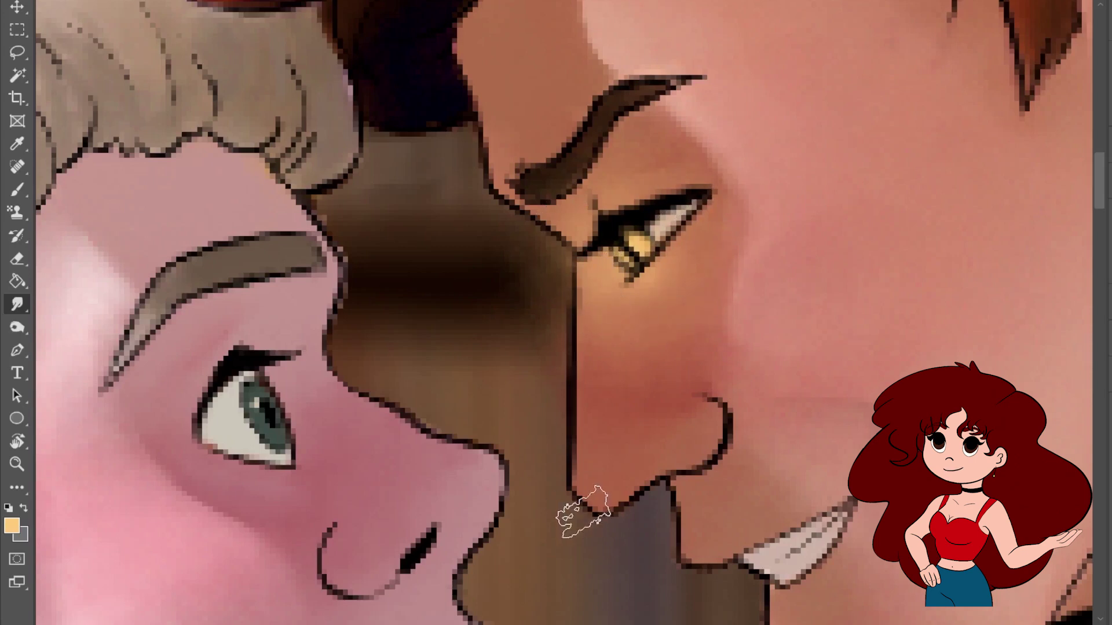
- Erase the yellow glow from the iris of the red-haired man's eye
key("i")
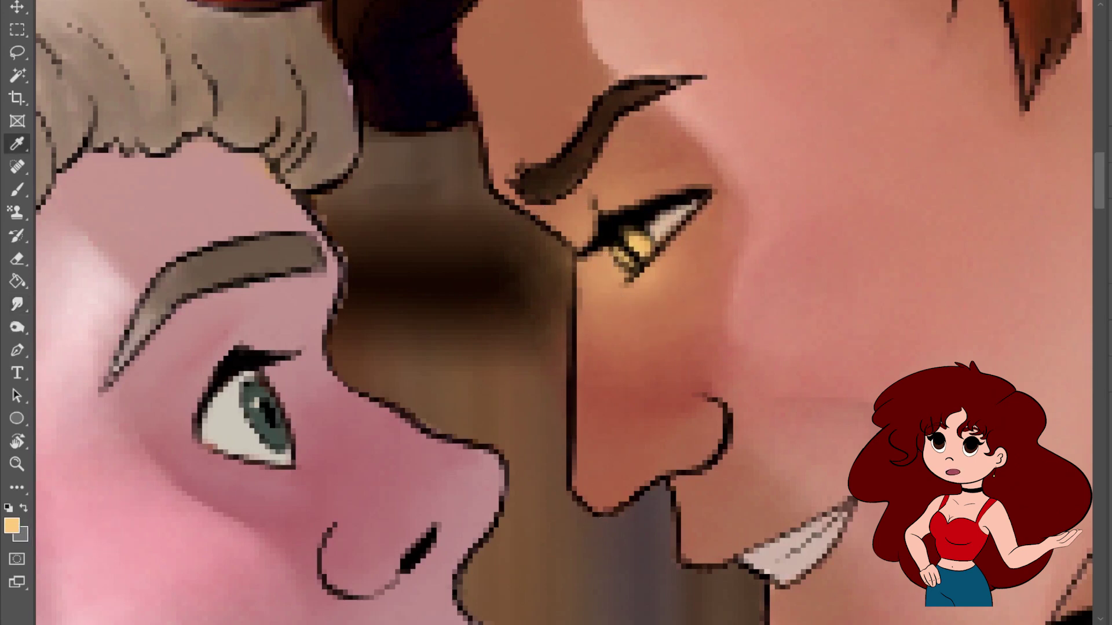
key("r")
key("e")
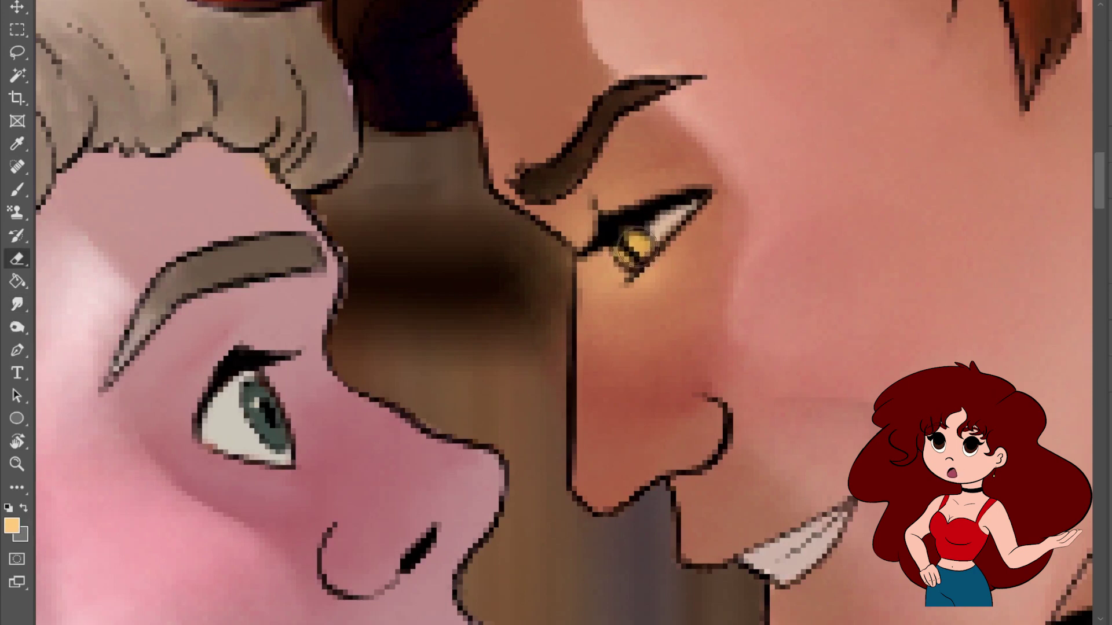
- Paint a pale cream ring around the red-haired man's eye and smudge it into the surrounding skin
key("b")
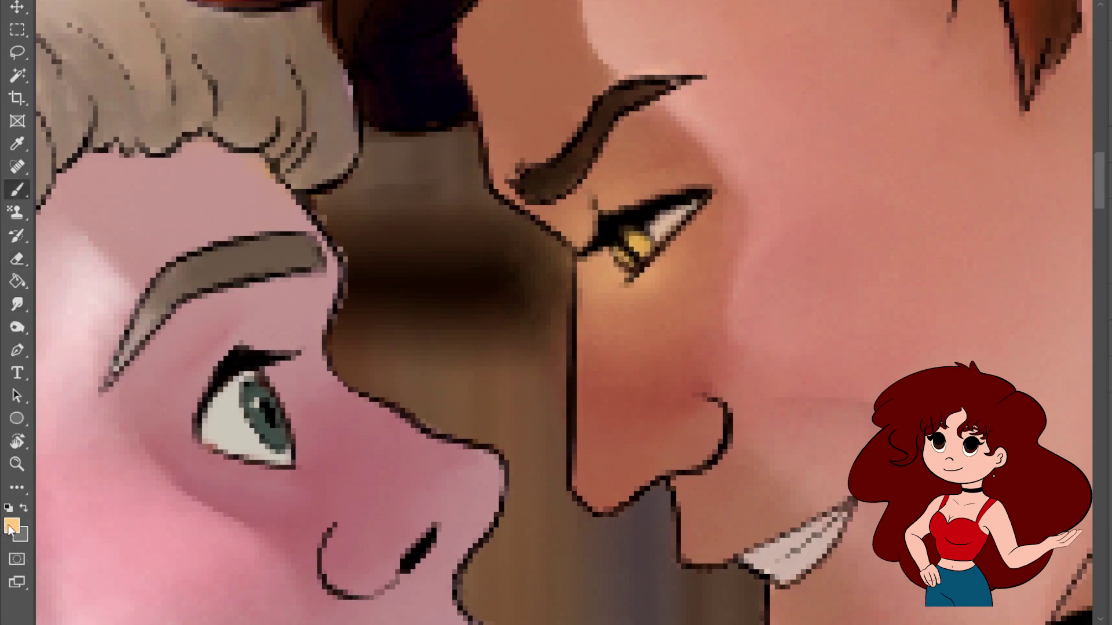
key("i")
left_click(651, 216)
key("b")
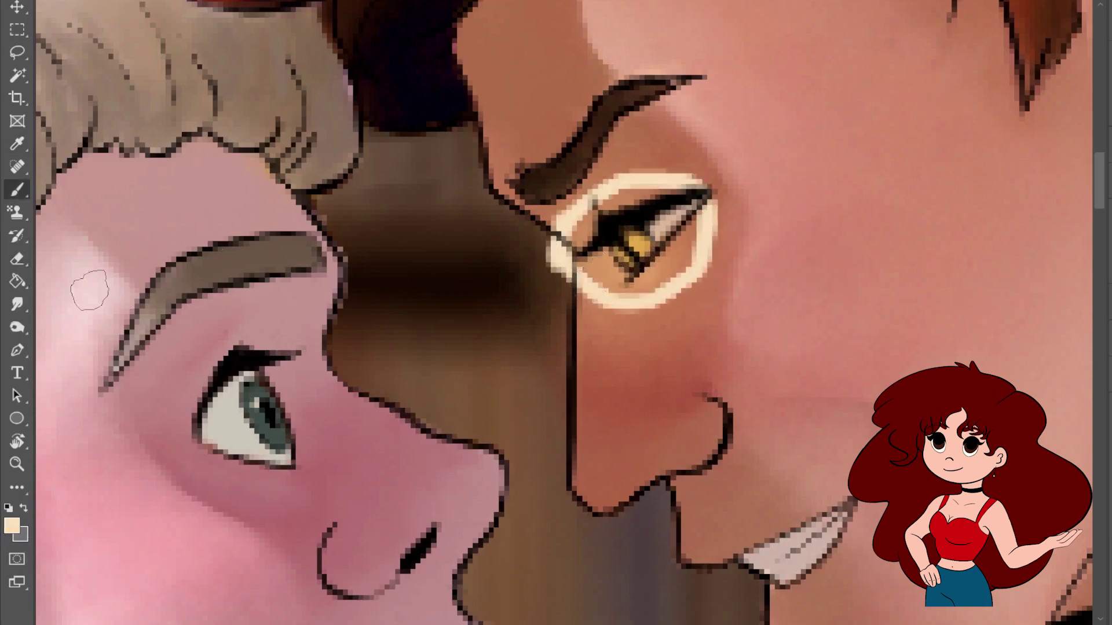
left_click(17, 304)
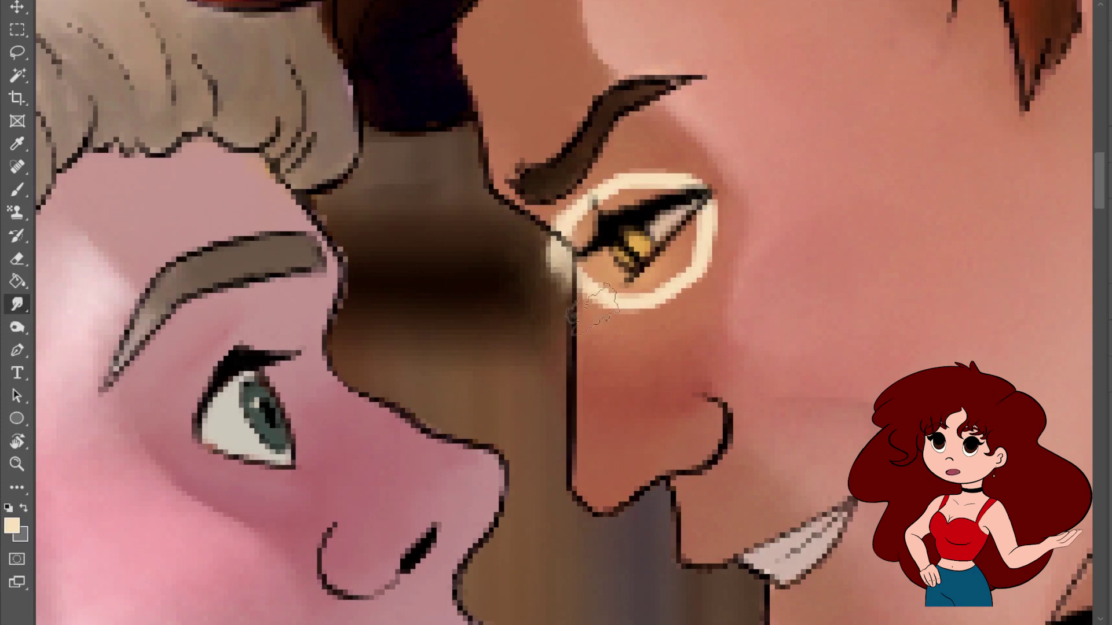